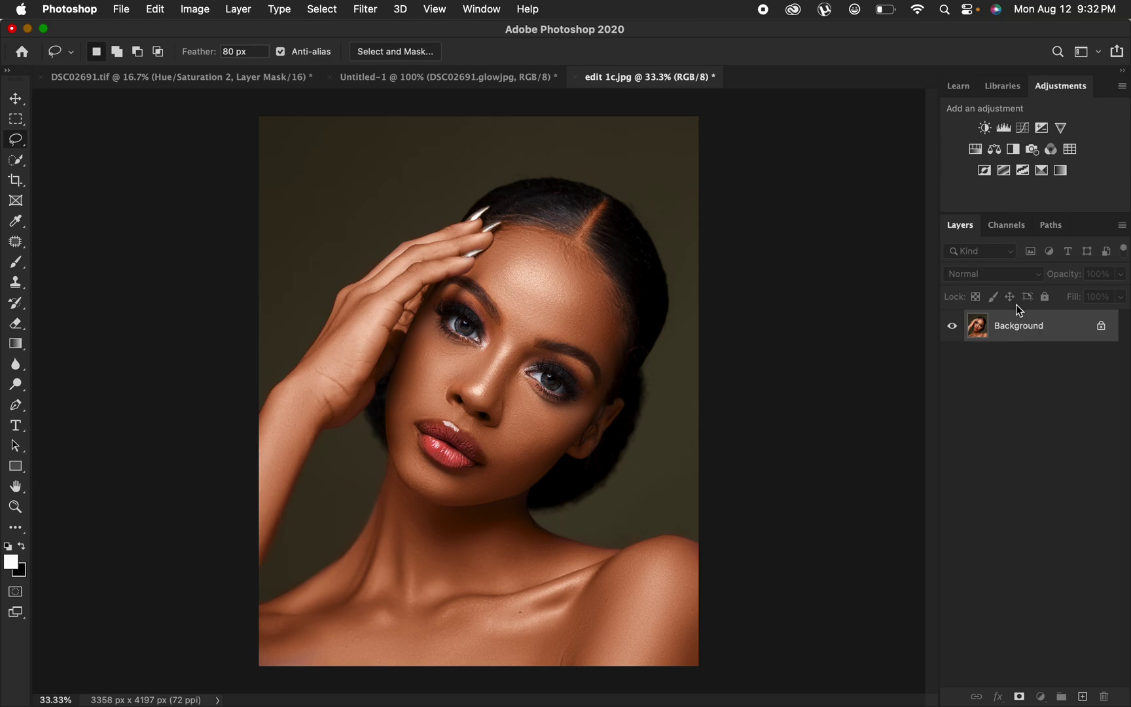
# Duplicate the Background layer and apply a High Pass filter with a low pixel radius to the copy.
pyautogui.press('super+j')
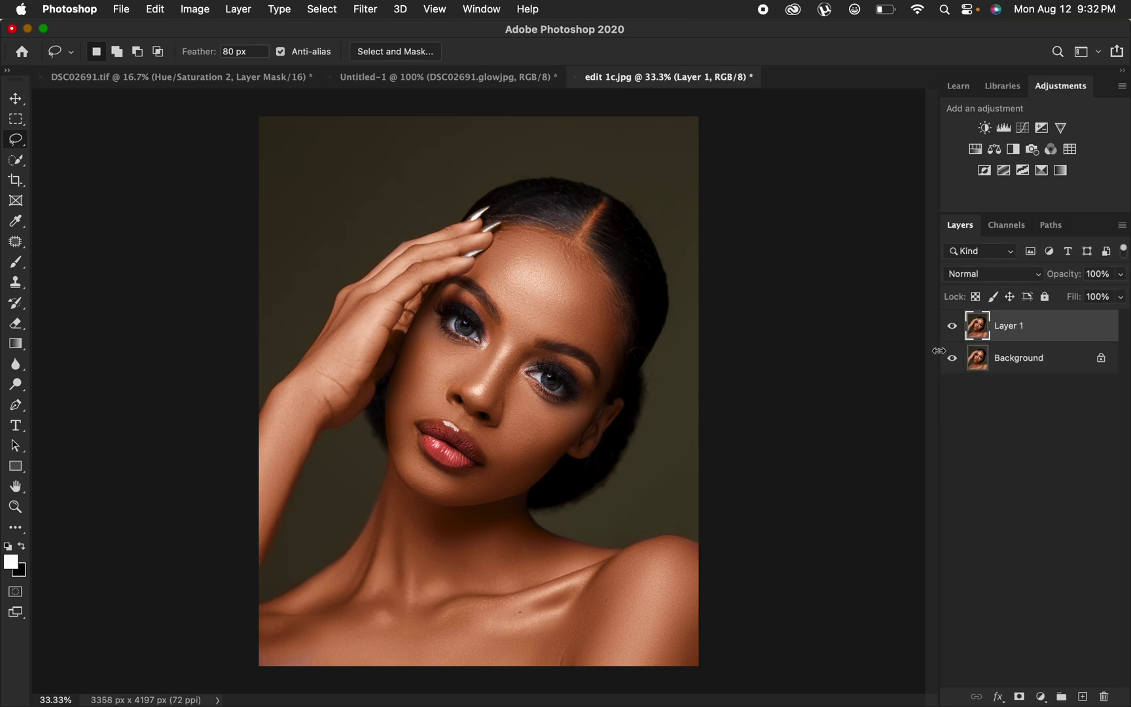
pyautogui.click(368, 13)
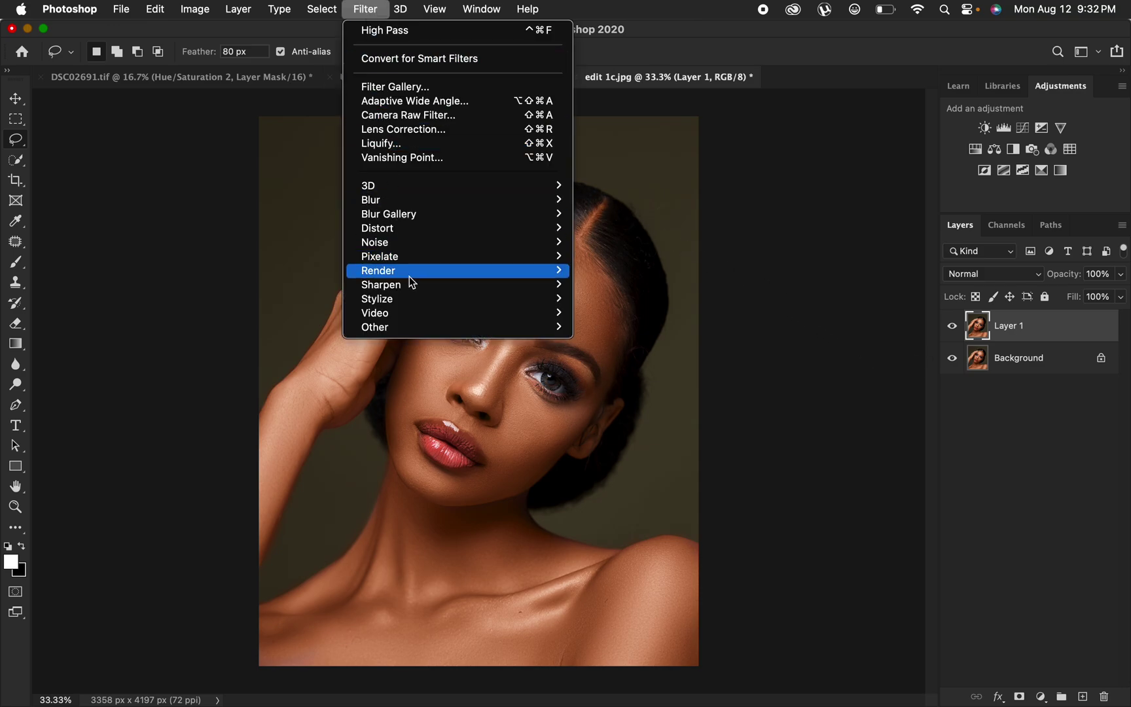
pyautogui.moveTo(462, 329)
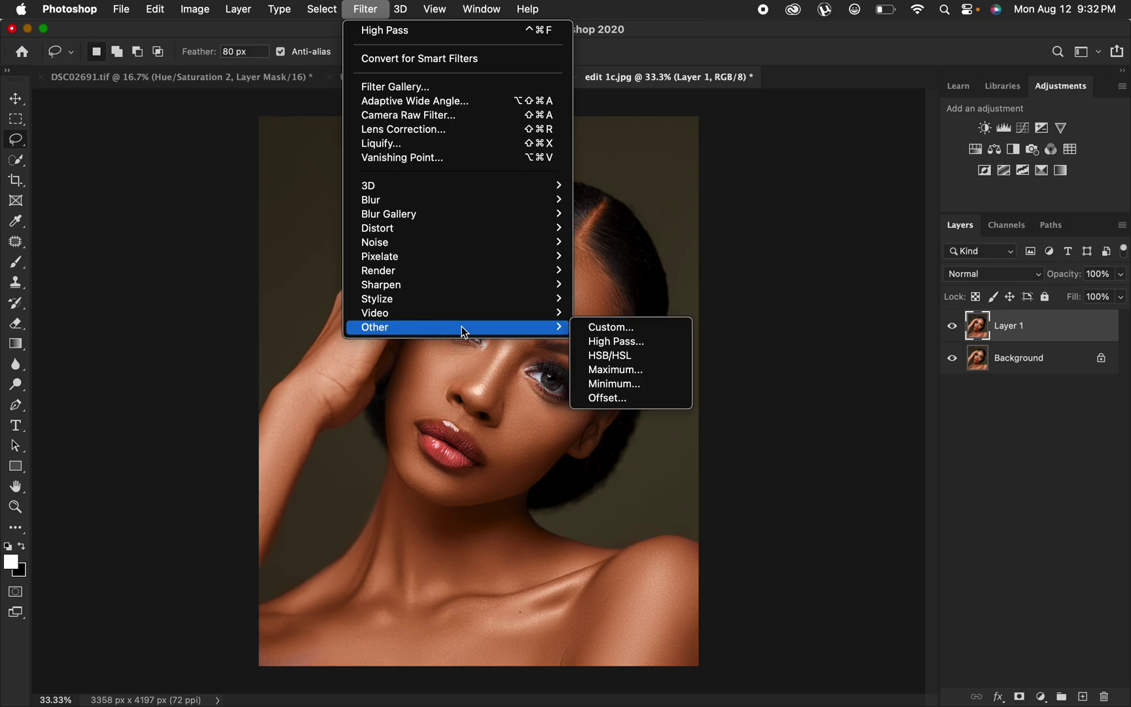
pyautogui.click(627, 341)
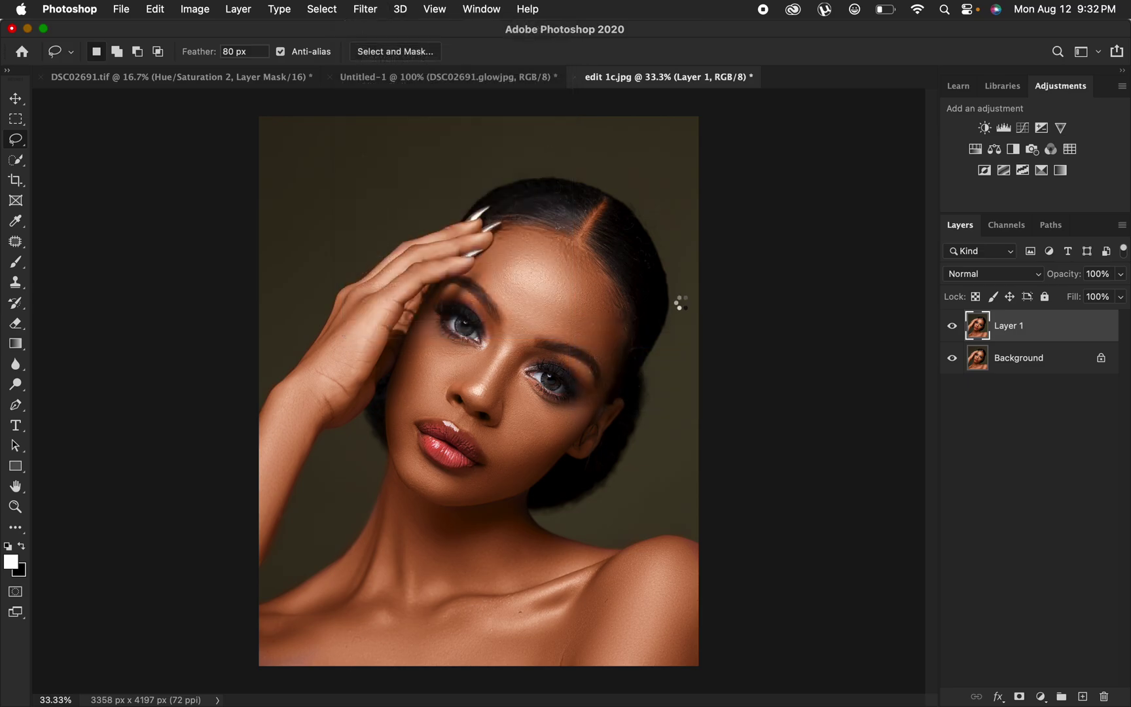
pyautogui.moveTo(681, 172); pyautogui.dragTo(717, 165)
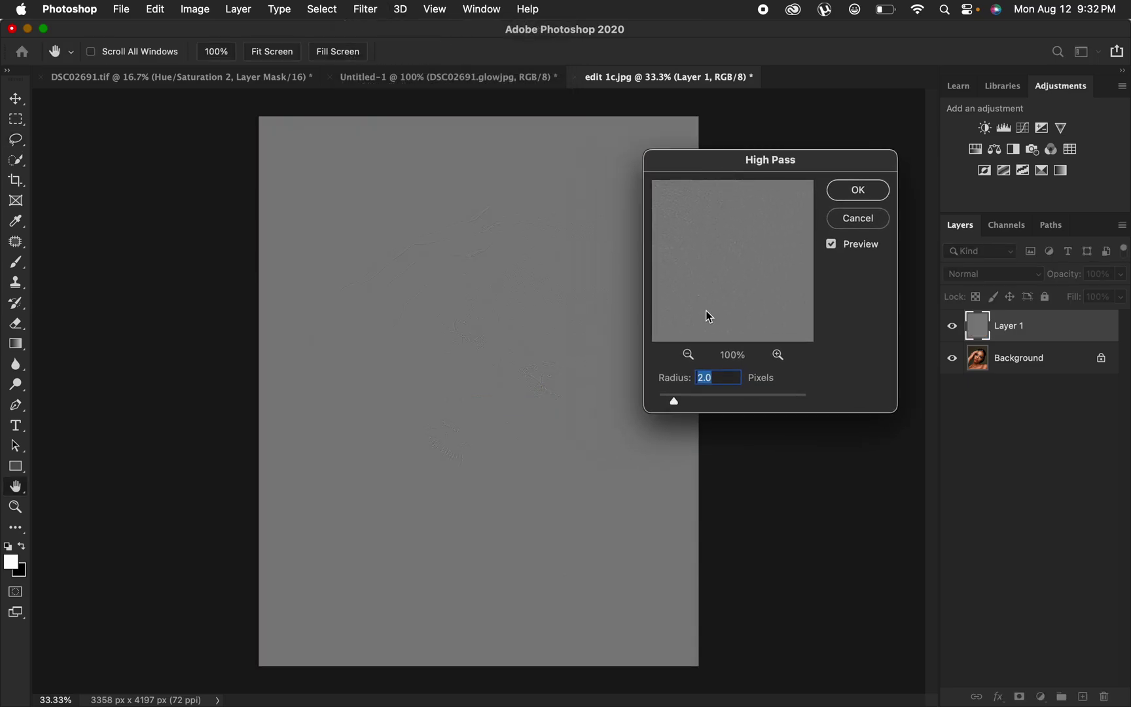
pyautogui.click(454, 336)
pyautogui.moveTo(762, 257); pyautogui.dragTo(750, 283)
pyautogui.moveTo(677, 403)
pyautogui.mouseDown()
pyautogui.moveTo(747, 404)
pyautogui.moveTo(673, 400)
pyautogui.mouseUp()
pyautogui.click(858, 190)
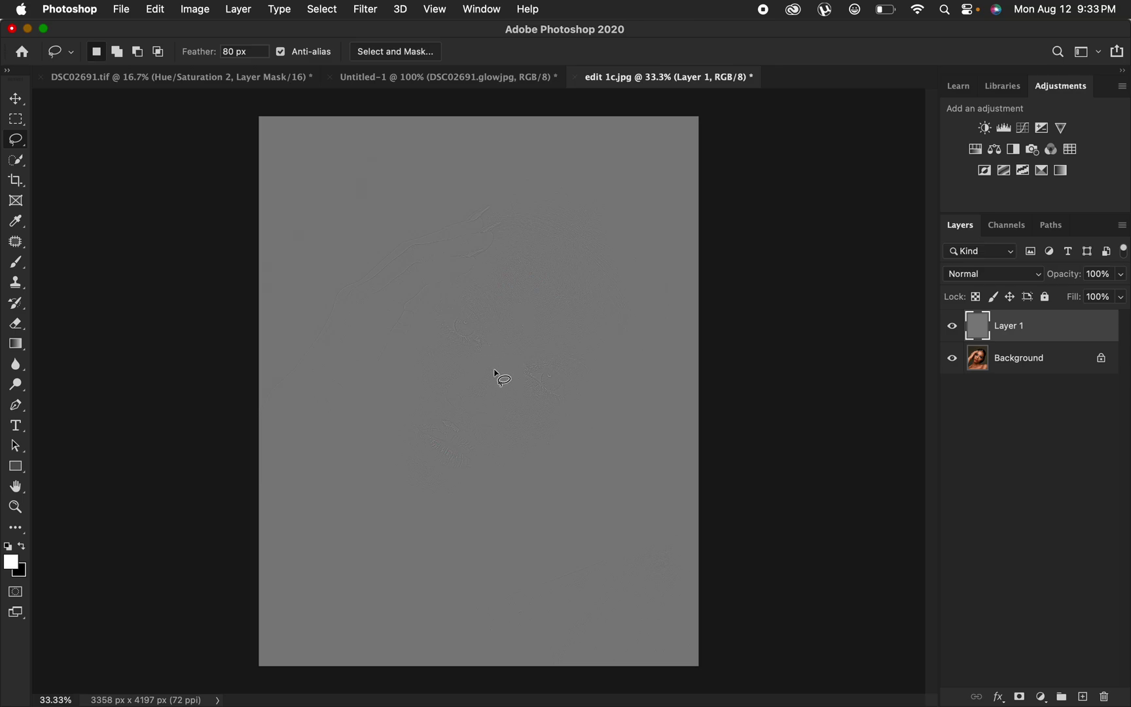
# Desaturate the high-pass layer completely with Hue/Saturation, setting Saturation to -100.
pyautogui.press('super+u')
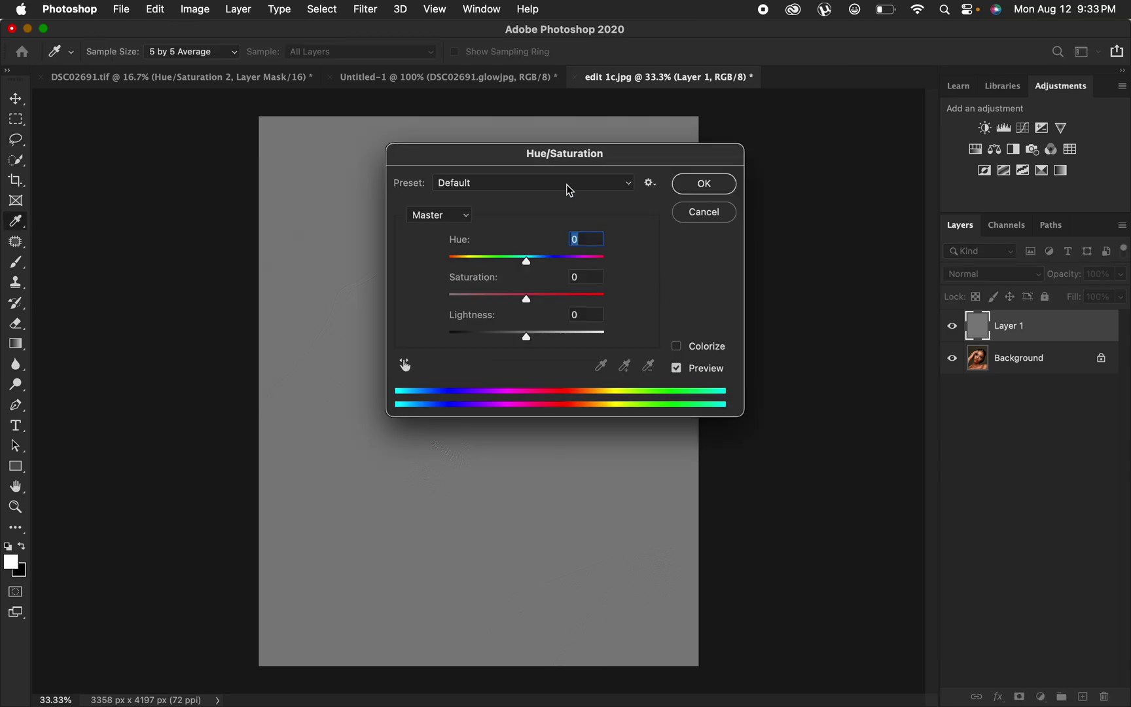
pyautogui.moveTo(577, 160); pyautogui.dragTo(725, 138)
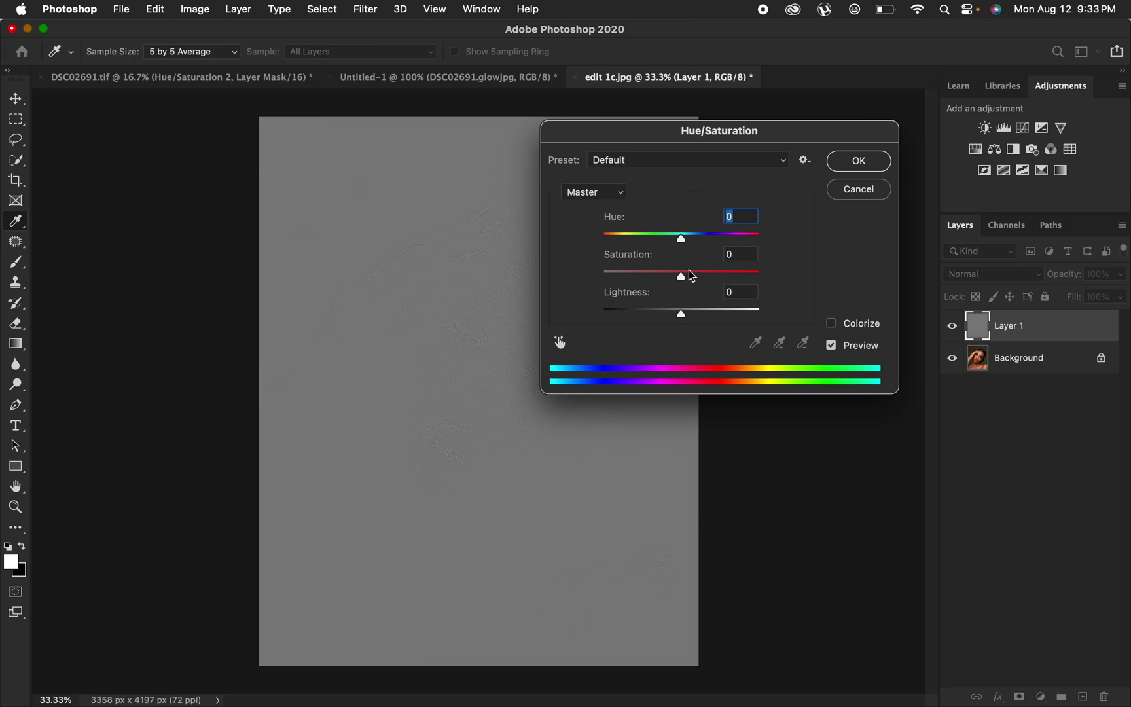
pyautogui.moveTo(681, 275); pyautogui.dragTo(588, 283)
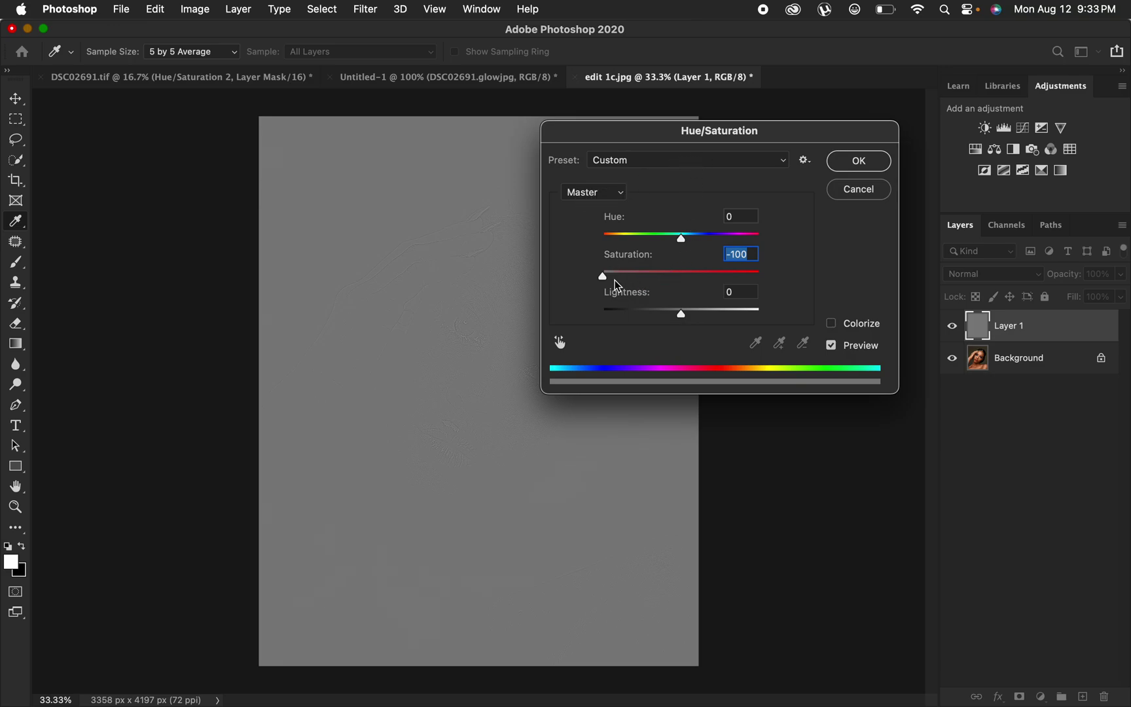
pyautogui.click(859, 162)
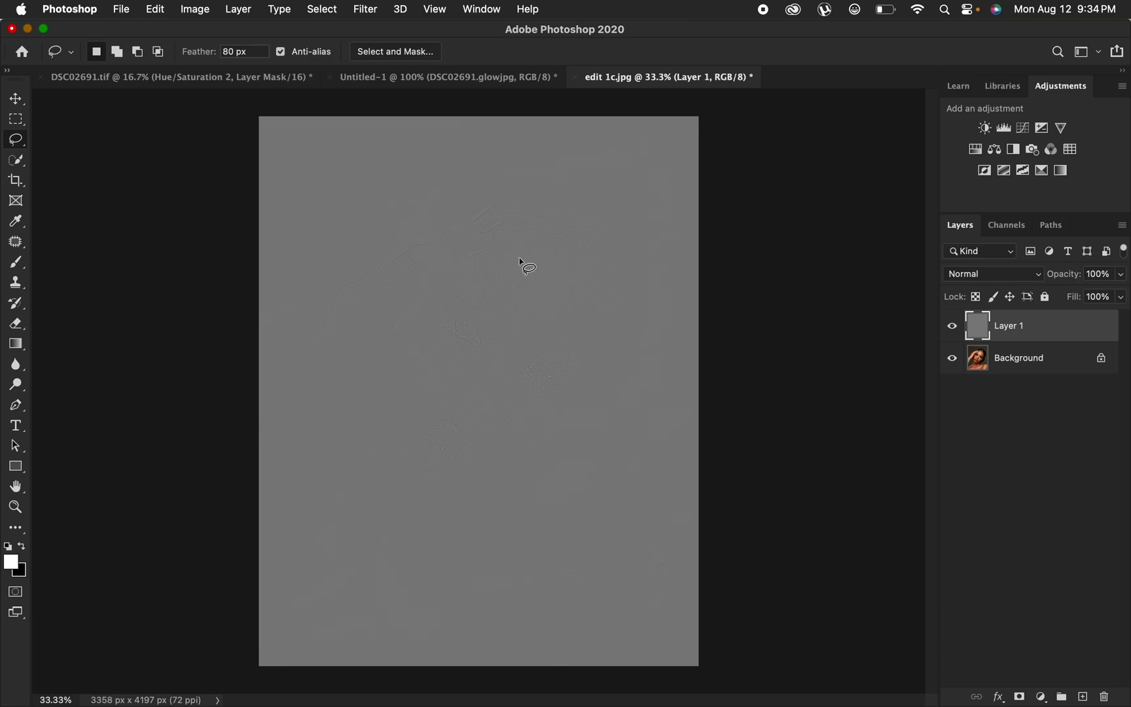
# Set the high-pass layer's blend mode to Linear Light and compare the face with the layer hidden and shown.
pyautogui.click(993, 279)
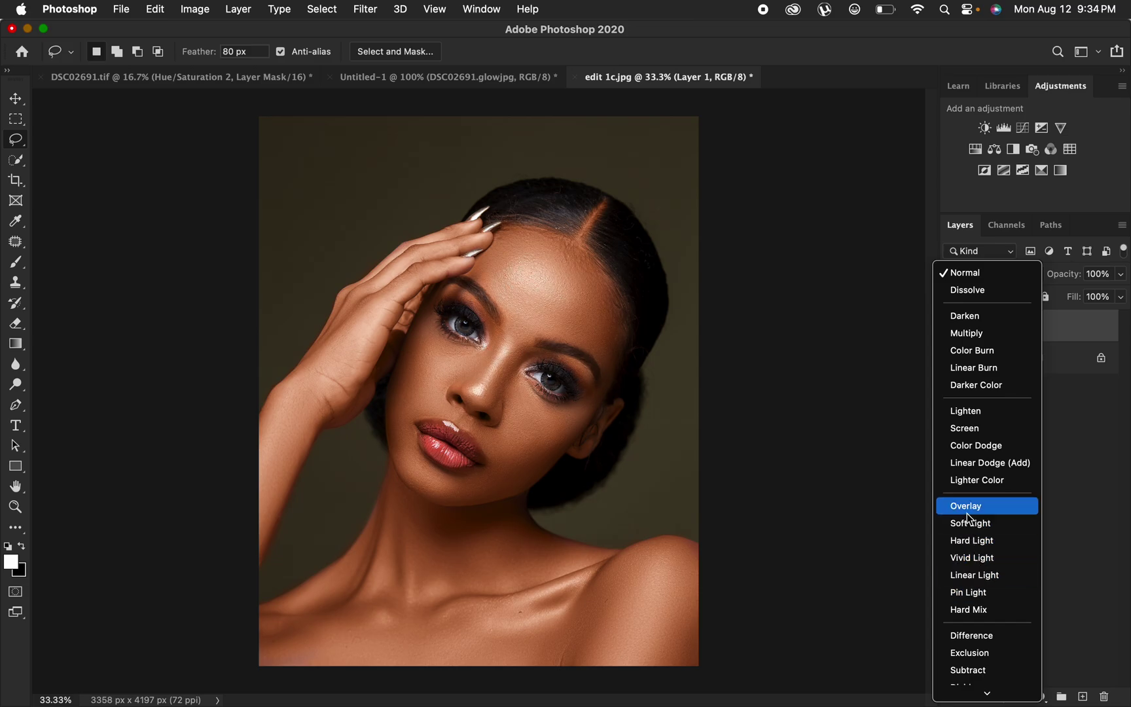
pyautogui.click(985, 578)
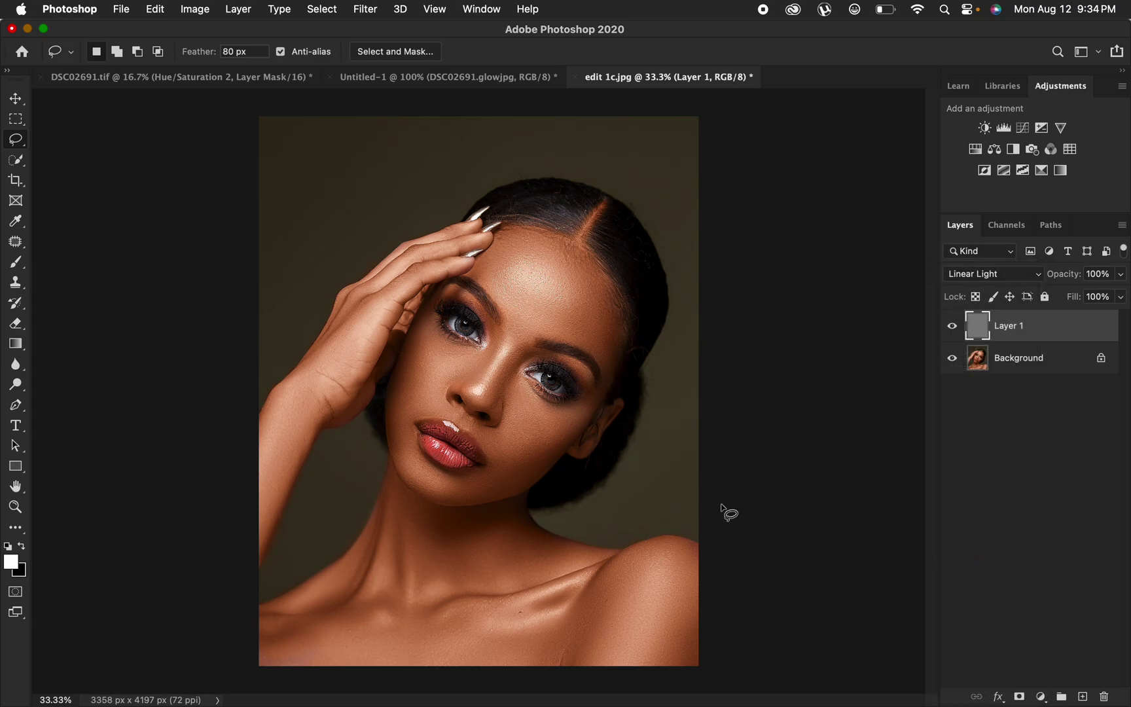
pyautogui.press('super+equal')
pyautogui.press('super+equal')
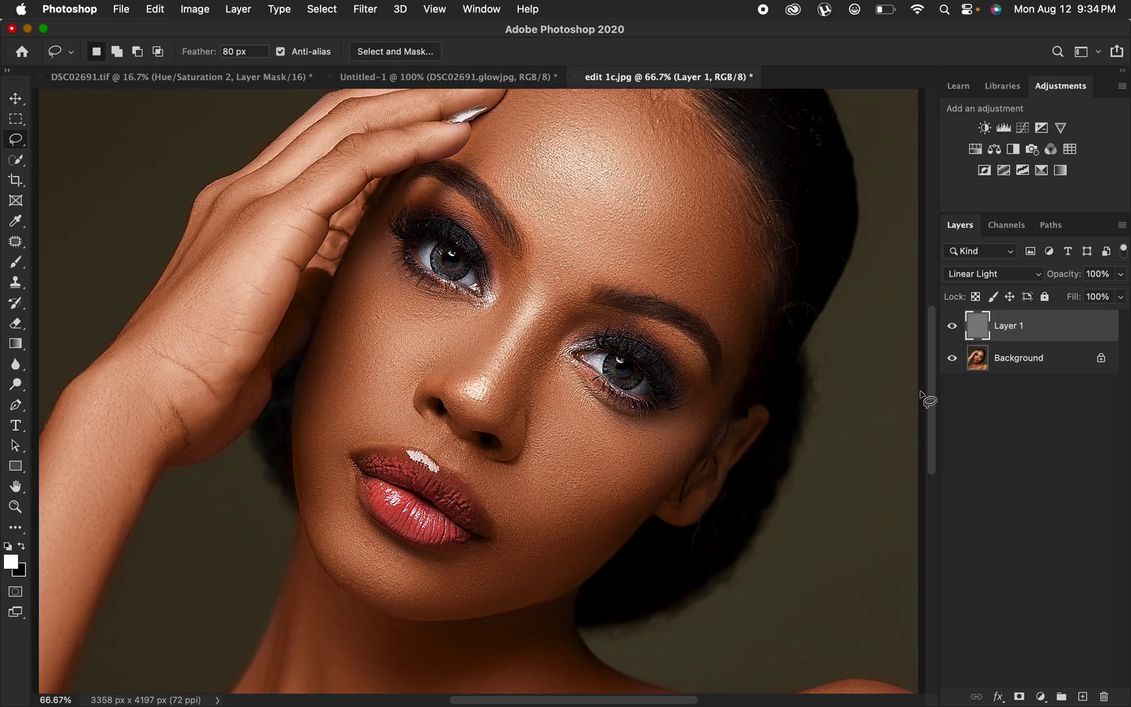
pyautogui.click(952, 327)
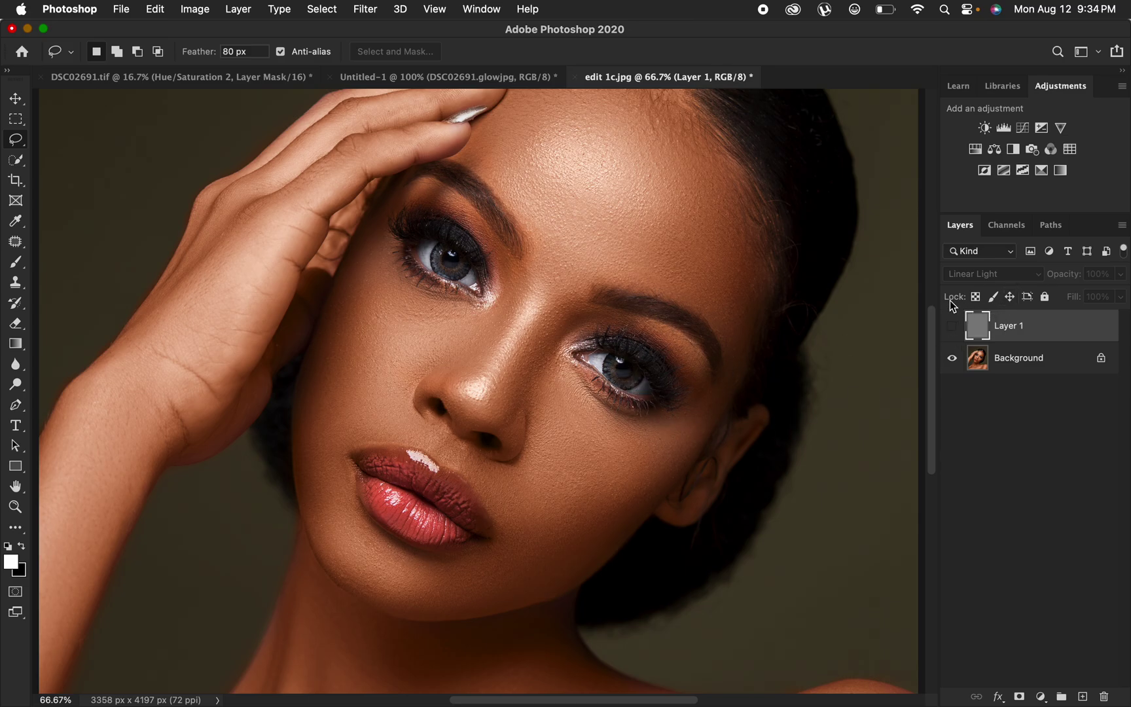
pyautogui.click(952, 328)
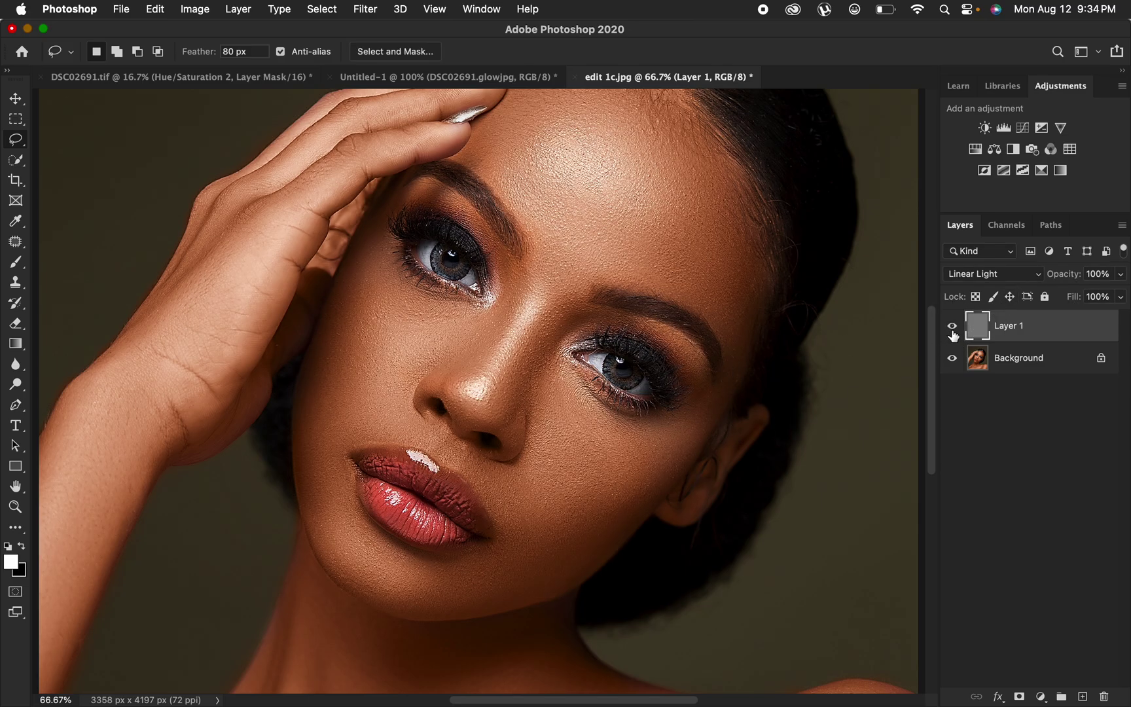
pyautogui.click(952, 328)
pyautogui.click(953, 330)
# Reduce the high-pass layer's opacity to 37% and compare the portrait with and without the layer.
pyautogui.click(1121, 273)
pyautogui.moveTo(1120, 294); pyautogui.dragTo(1096, 299)
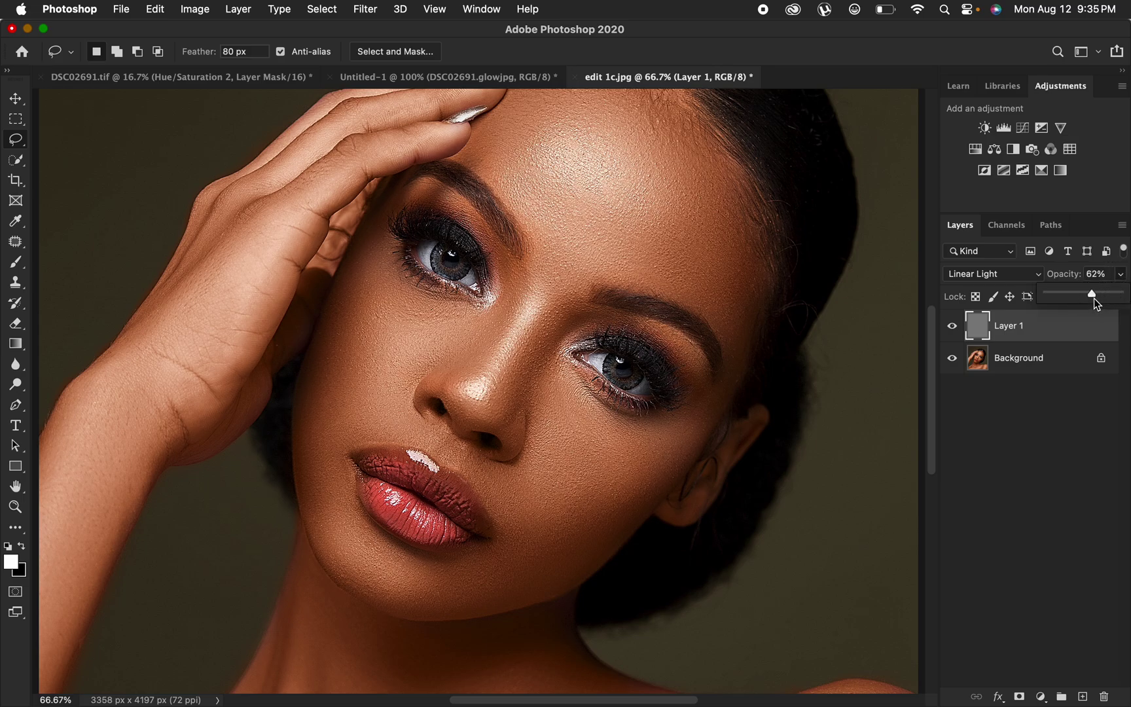
pyautogui.click(1084, 302)
pyautogui.moveTo(1068, 292); pyautogui.dragTo(1076, 294)
pyautogui.click(953, 330)
pyautogui.click(953, 329)
pyautogui.click(953, 330)
pyautogui.click(953, 330)
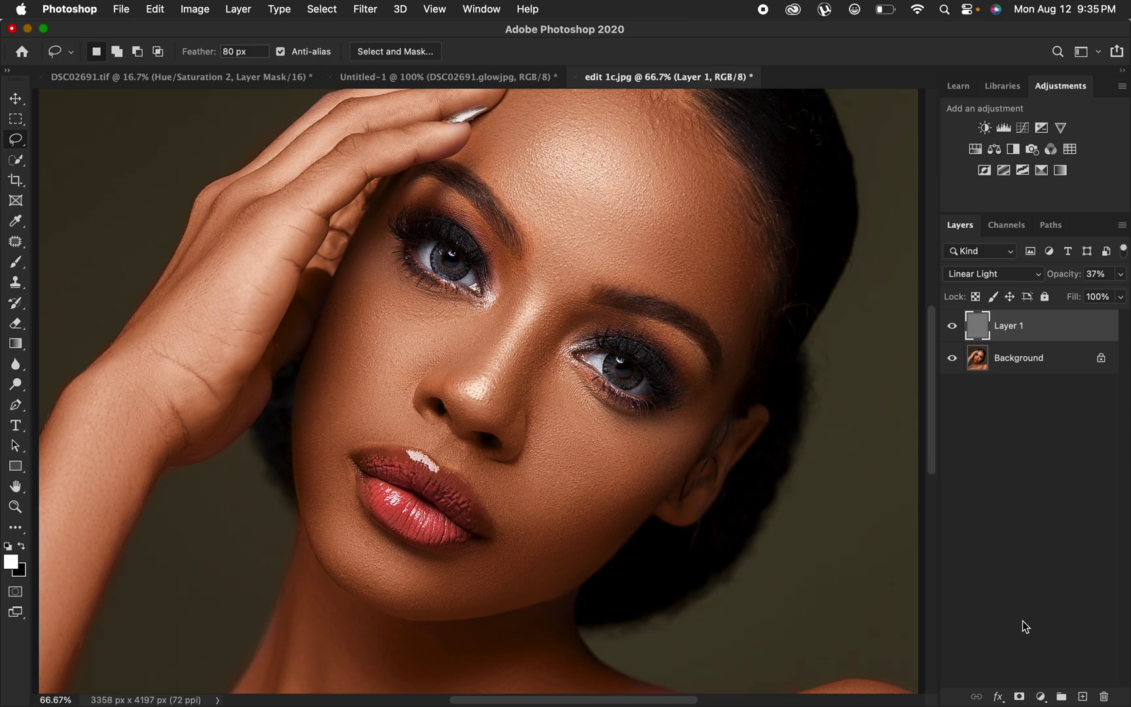
# Add a black mask that hides the whole high-pass layer and check it by toggling the layer's visibility.
pyautogui.click(1019, 697)
pyautogui.keyDown('alt'); pyautogui.click(1019, 697); pyautogui.keyUp('alt')
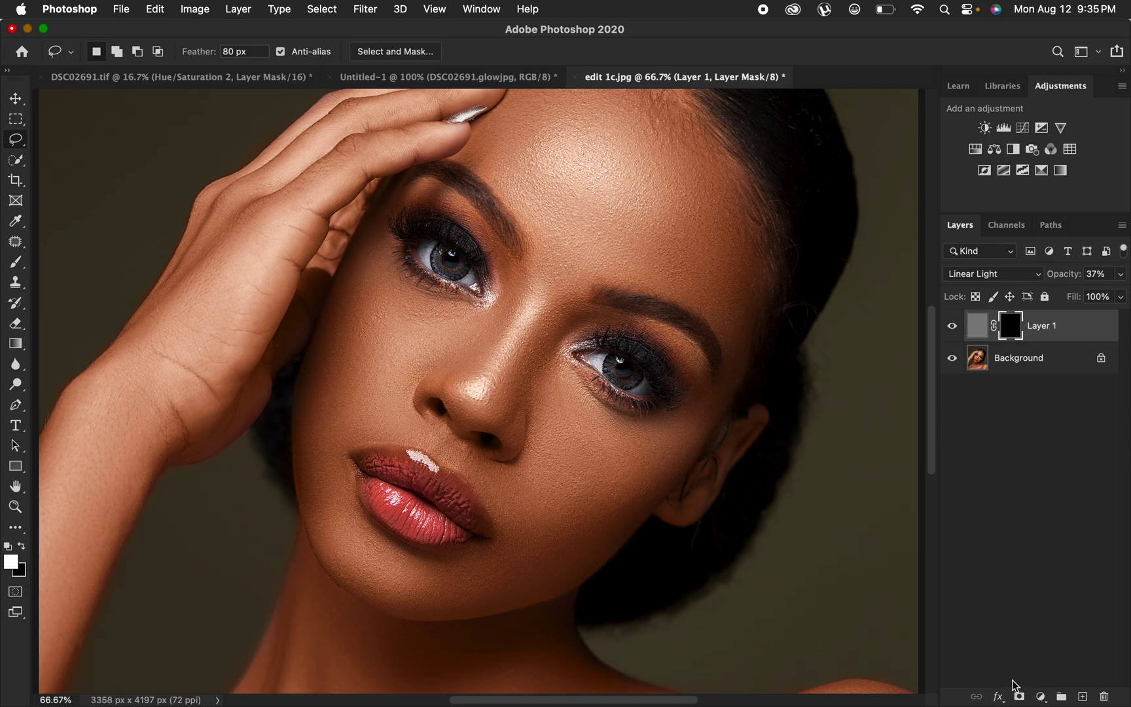
pyautogui.click(952, 334)
pyautogui.click(952, 335)
# Paint white over both eyes on the high-pass layer's mask with a Soft Round brush enlarged to 250 px.
pyautogui.click(16, 267)
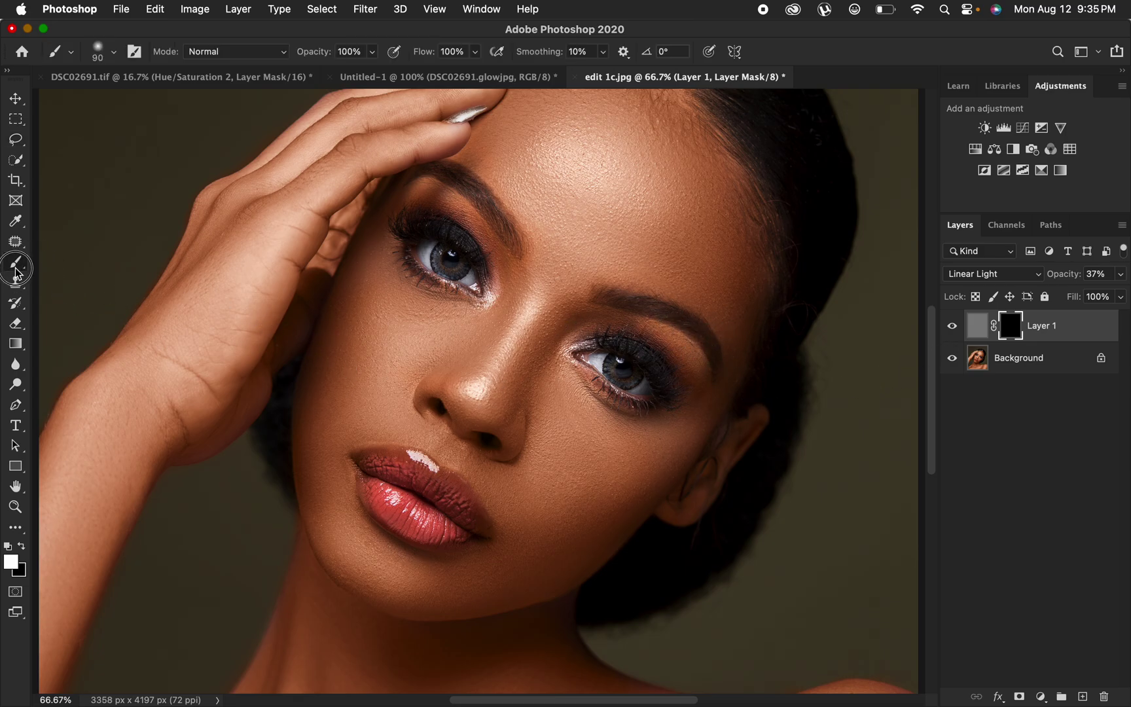
pyautogui.rightClick(17, 272)
pyautogui.click(65, 257)
pyautogui.click(114, 57)
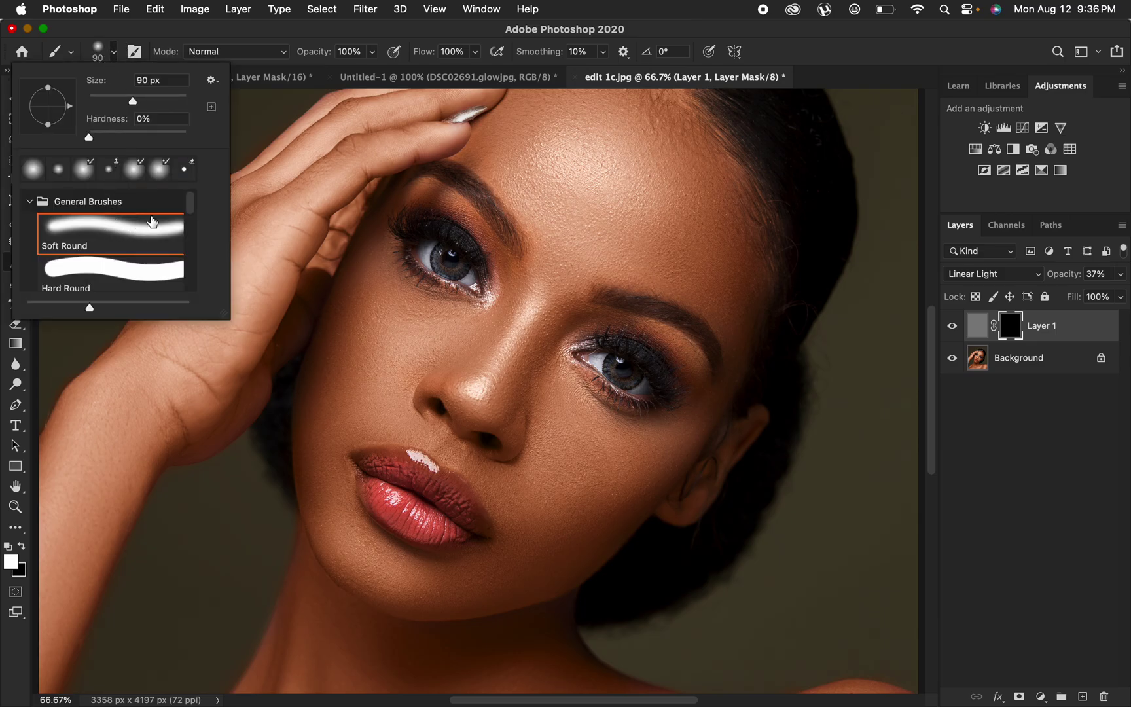
pyautogui.click(339, 42)
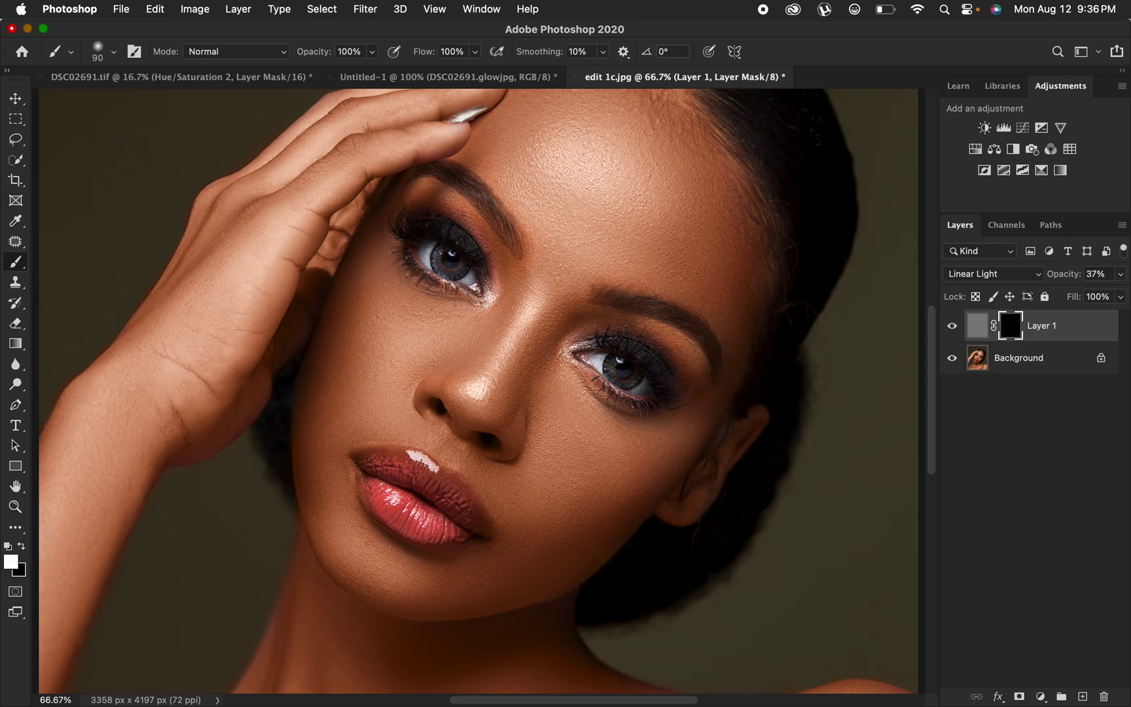
pyautogui.press(']')
pyautogui.press(']')
pyautogui.press(']')
pyautogui.press(']')
pyautogui.press(']')
pyautogui.press(']')
pyautogui.moveTo(654, 382); pyautogui.dragTo(612, 360)
pyautogui.moveTo(455, 256)
pyautogui.mouseDown()
pyautogui.moveTo(475, 281)
pyautogui.moveTo(470, 259)
pyautogui.moveTo(433, 233)
pyautogui.moveTo(433, 254)
pyautogui.moveTo(468, 265)
pyautogui.mouseUp()
pyautogui.moveTo(680, 357)
pyautogui.mouseDown()
pyautogui.moveTo(655, 374)
pyautogui.moveTo(622, 370)
pyautogui.mouseUp()
# Paint white on the mask along the hair from the parting toward the ear and over the eye nearest it, comparing before and after.
pyautogui.press('super+minus')
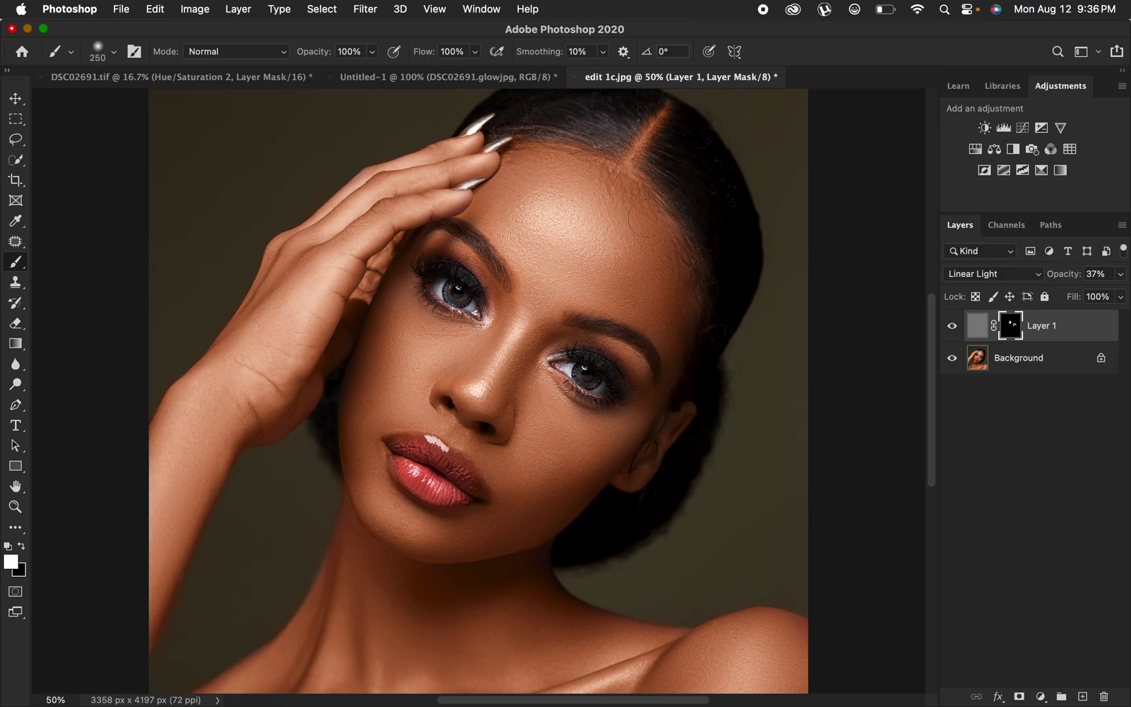
pyautogui.scroll(3, 628, 218)
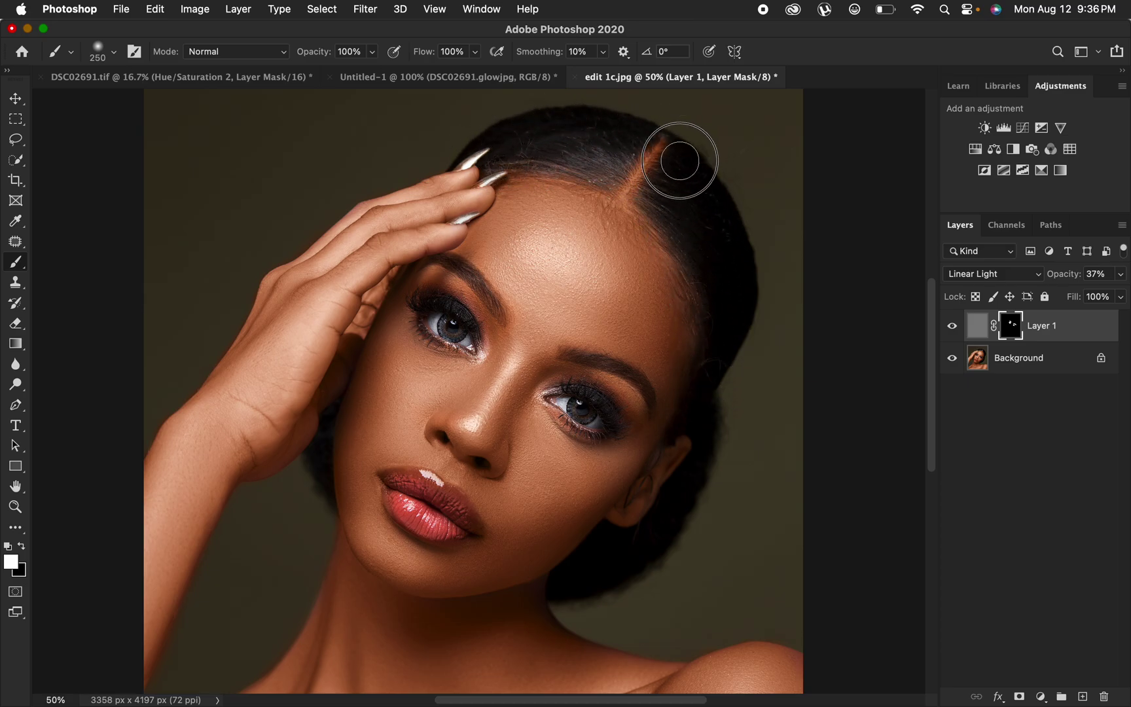
pyautogui.moveTo(679, 160)
pyautogui.mouseDown()
pyautogui.moveTo(687, 222)
pyautogui.moveTo(725, 303)
pyautogui.moveTo(707, 397)
pyautogui.moveTo(670, 449)
pyautogui.mouseUp()
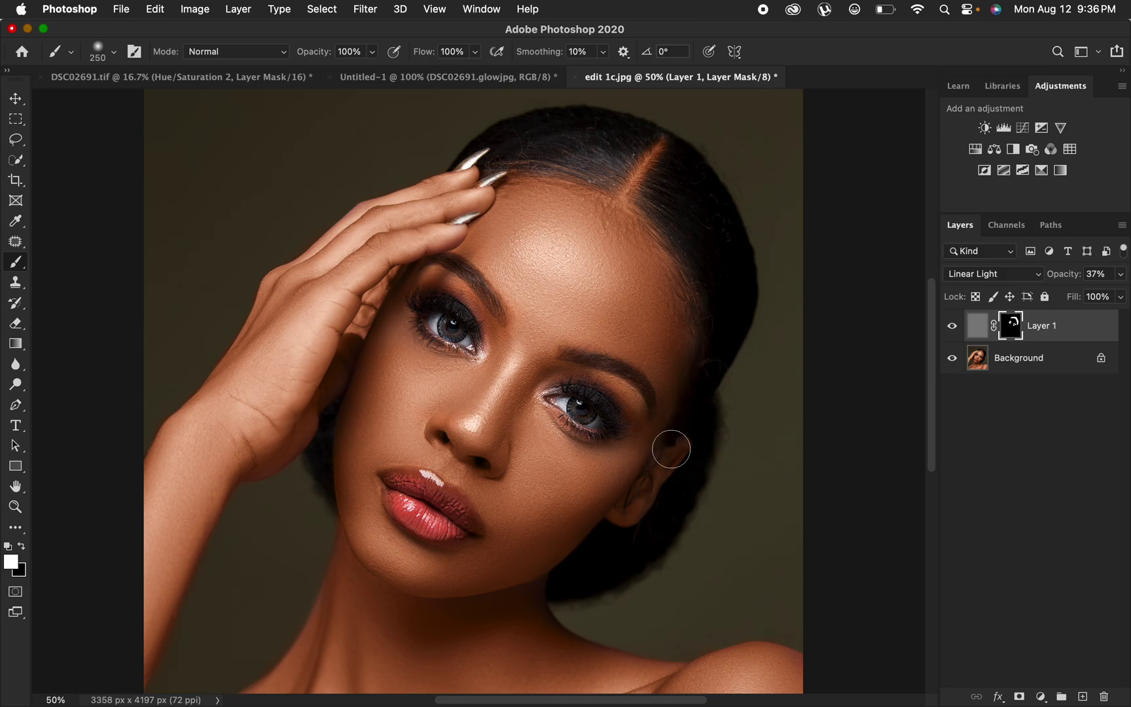
pyautogui.moveTo(612, 403); pyautogui.dragTo(576, 400)
pyautogui.press(']')
pyautogui.press(']')
pyautogui.click(952, 332)
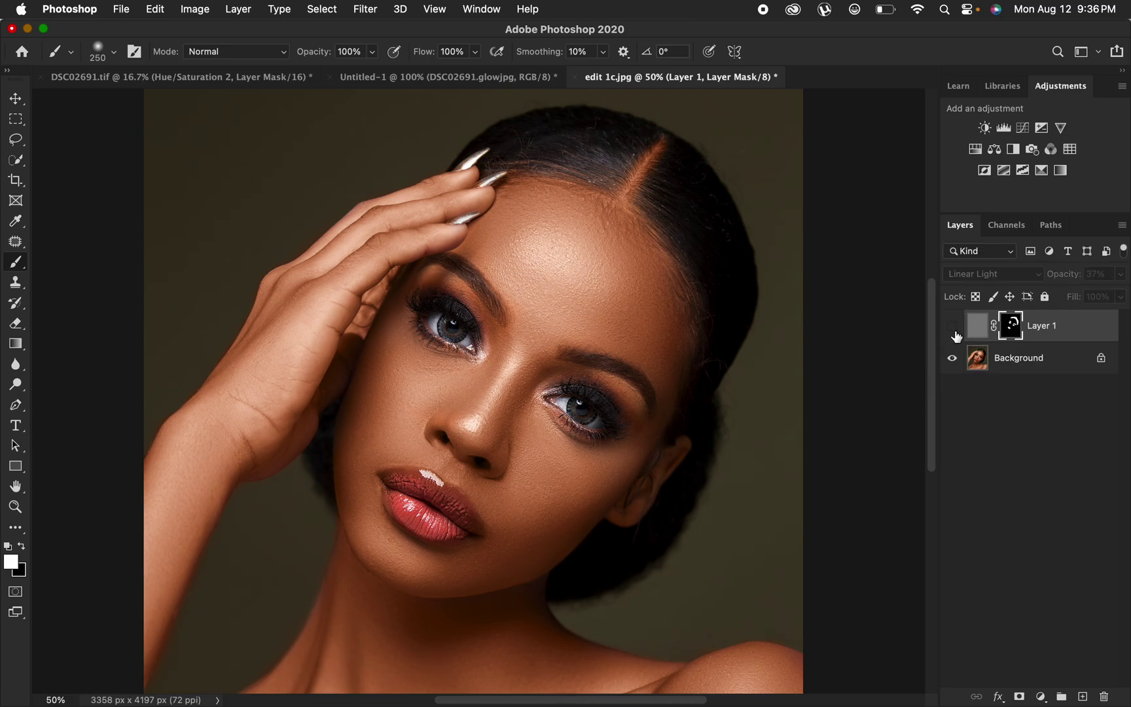
pyautogui.click(953, 333)
pyautogui.click(954, 332)
pyautogui.click(954, 333)
pyautogui.click(954, 332)
pyautogui.click(954, 332)
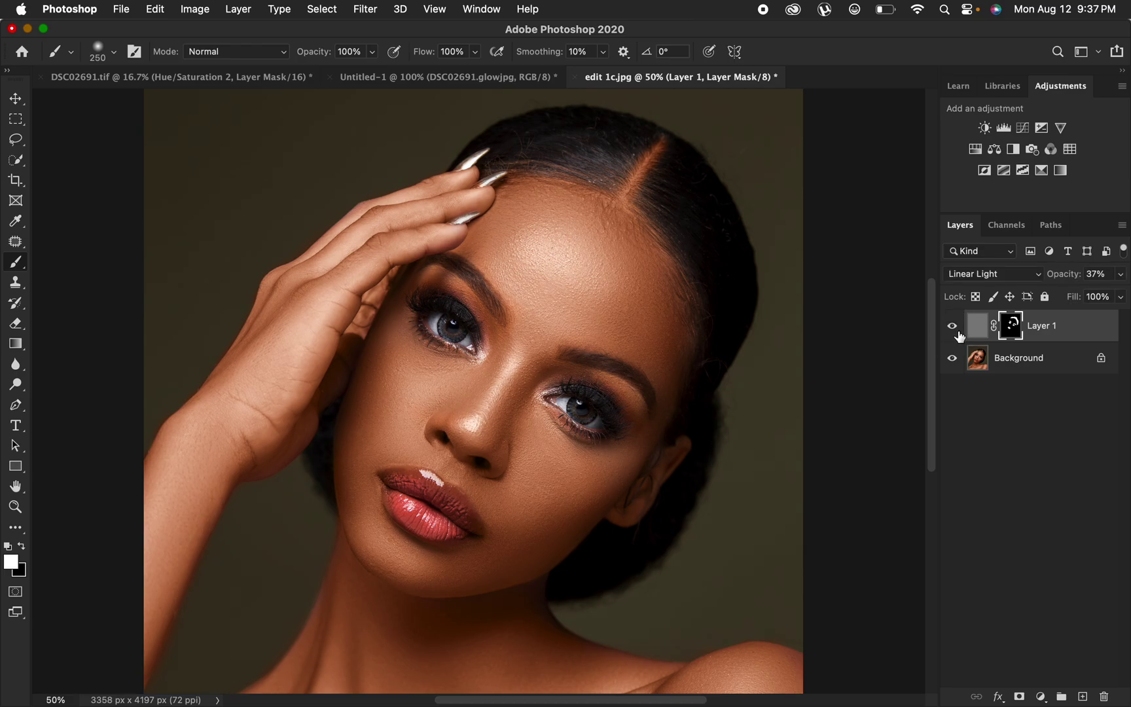
# Raise the high-pass layer's opacity to 47% and compare the result before viewing the whole portrait at 33.3%.
pyautogui.click(1120, 274)
pyautogui.moveTo(1073, 294); pyautogui.dragTo(1079, 294)
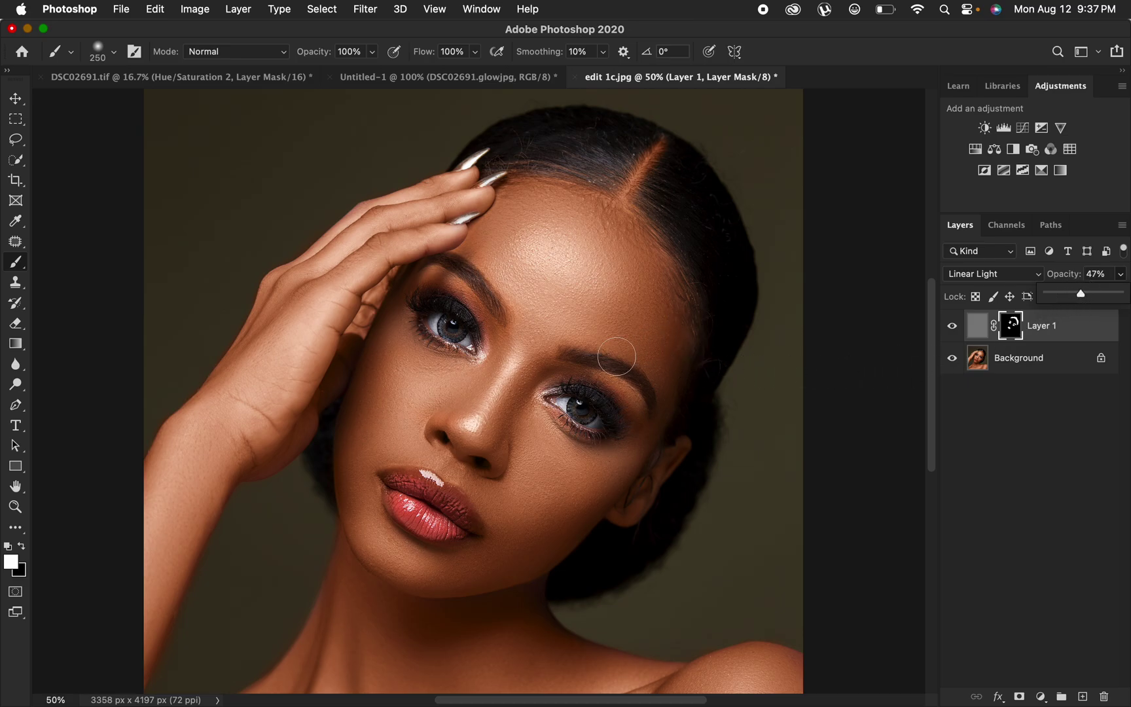
pyautogui.click(951, 331)
pyautogui.click(952, 333)
pyautogui.press('super+minus')
pyautogui.press('super+minus')
pyautogui.press('super+plus')
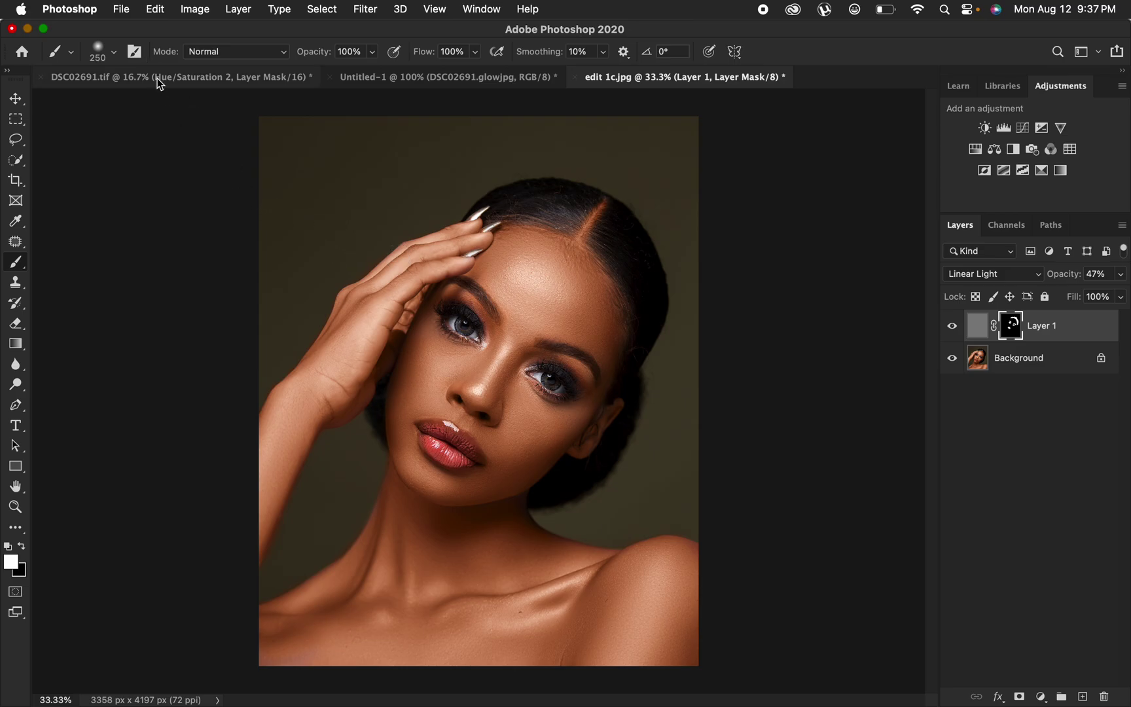
# Open Export As for the portrait, set resampling to Bicubic Sharper and enable embedding of the color profile.
pyautogui.click(121, 9)
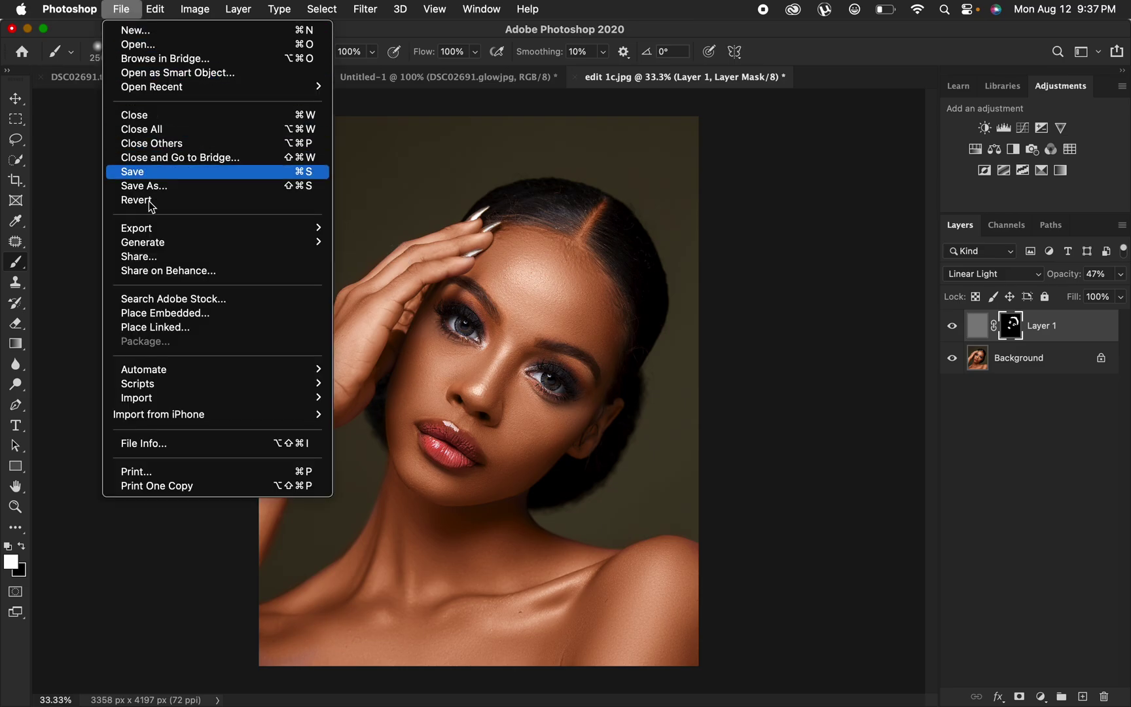
pyautogui.moveTo(180, 230)
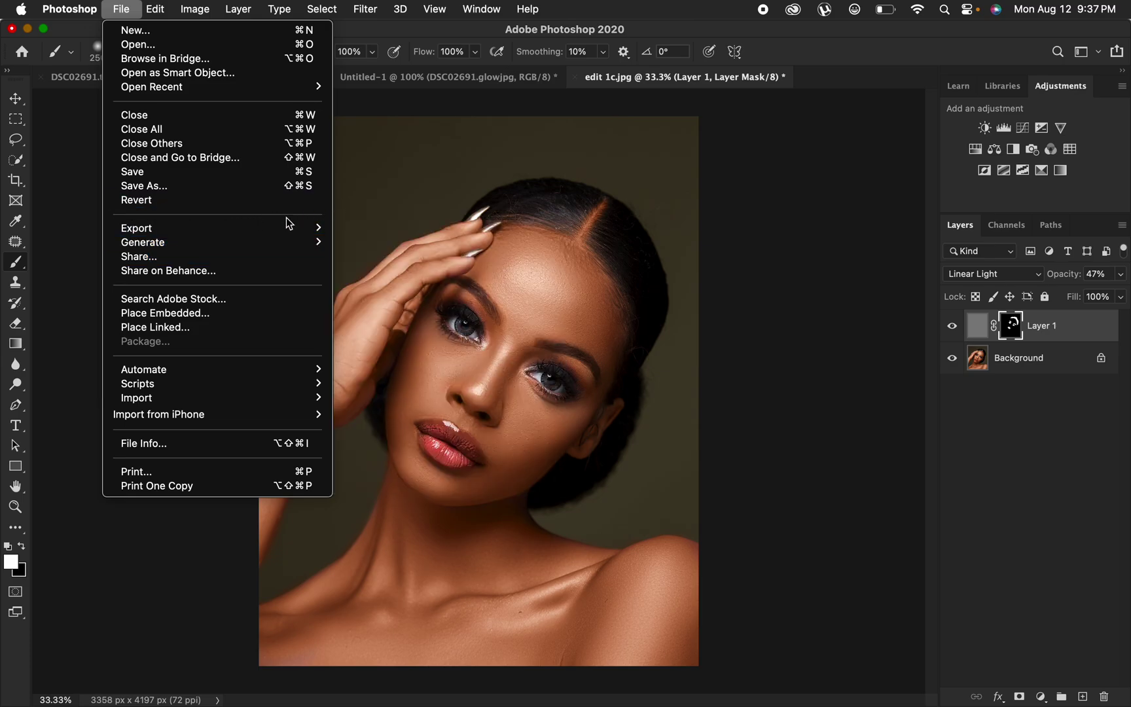
pyautogui.moveTo(295, 229)
pyautogui.click(405, 245)
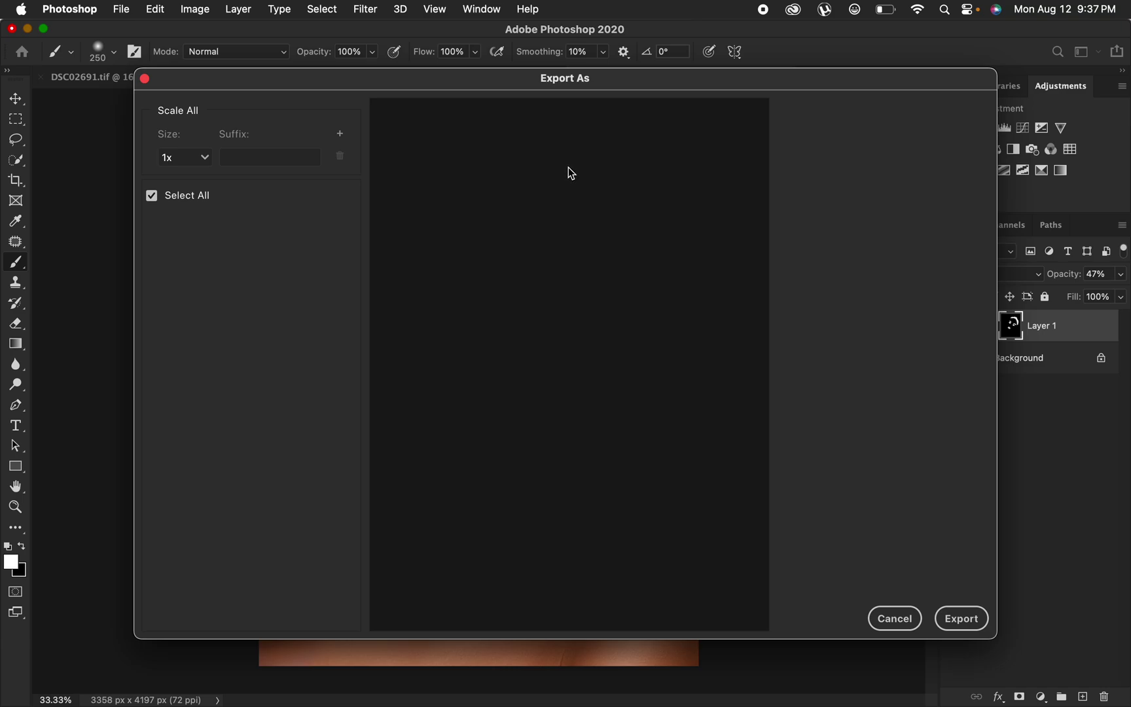
pyautogui.moveTo(625, 89); pyautogui.dragTo(637, 79)
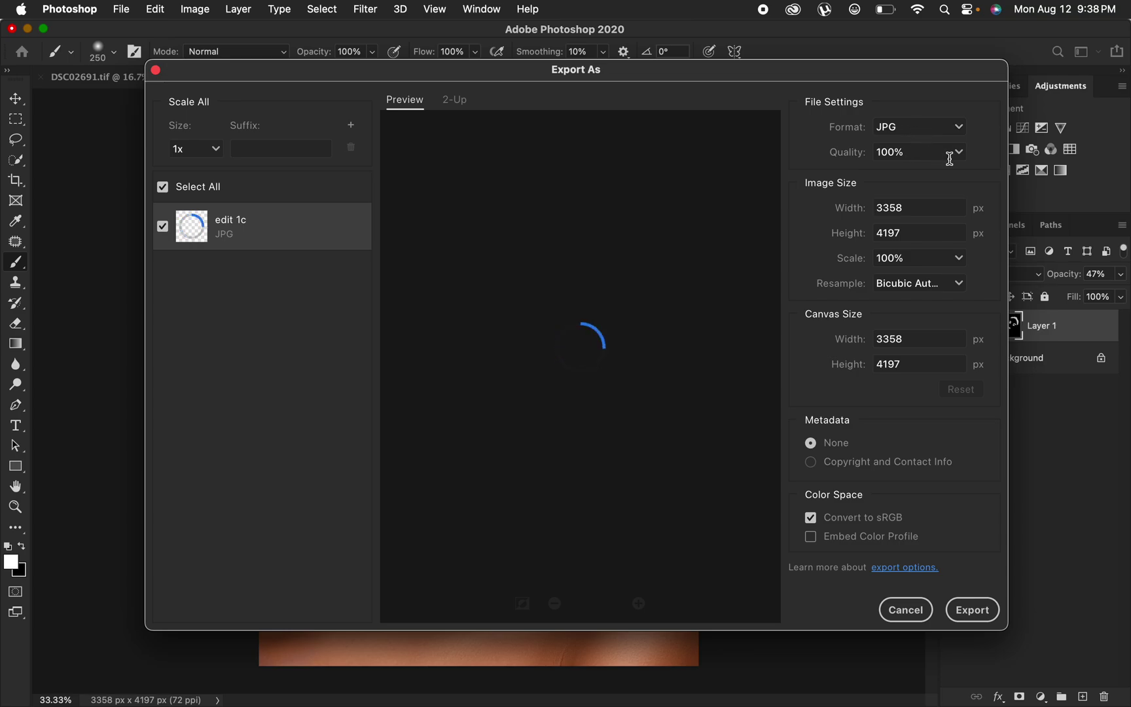
pyautogui.click(942, 288)
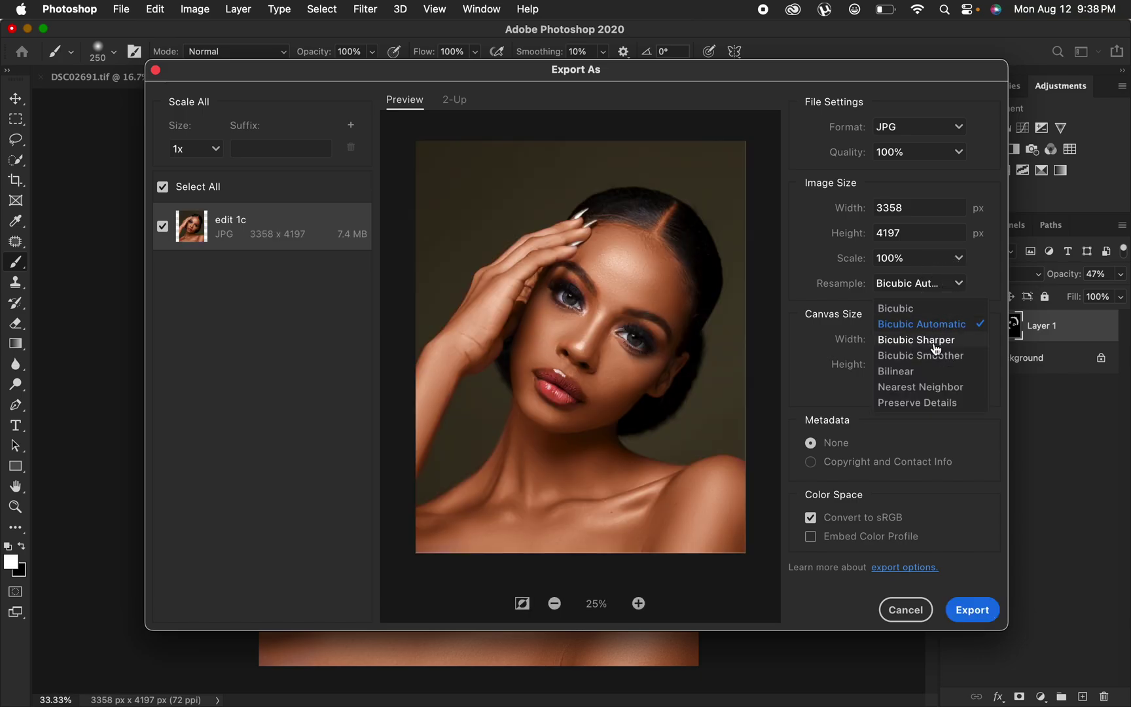
pyautogui.click(936, 340)
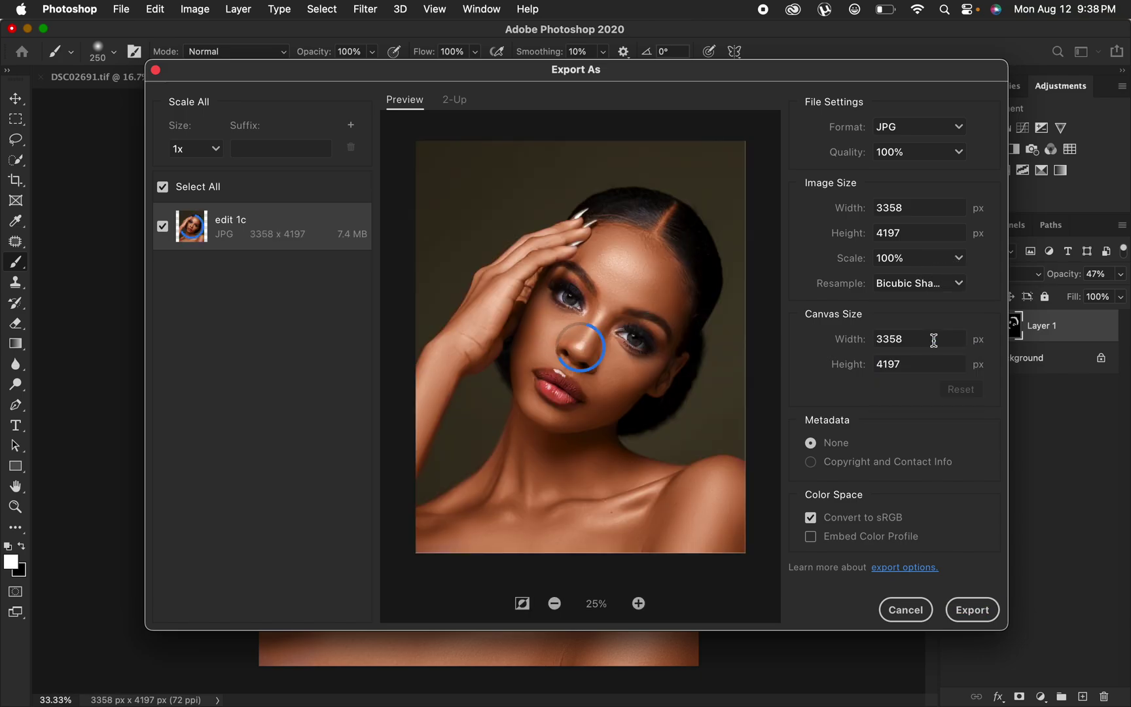
pyautogui.click(812, 546)
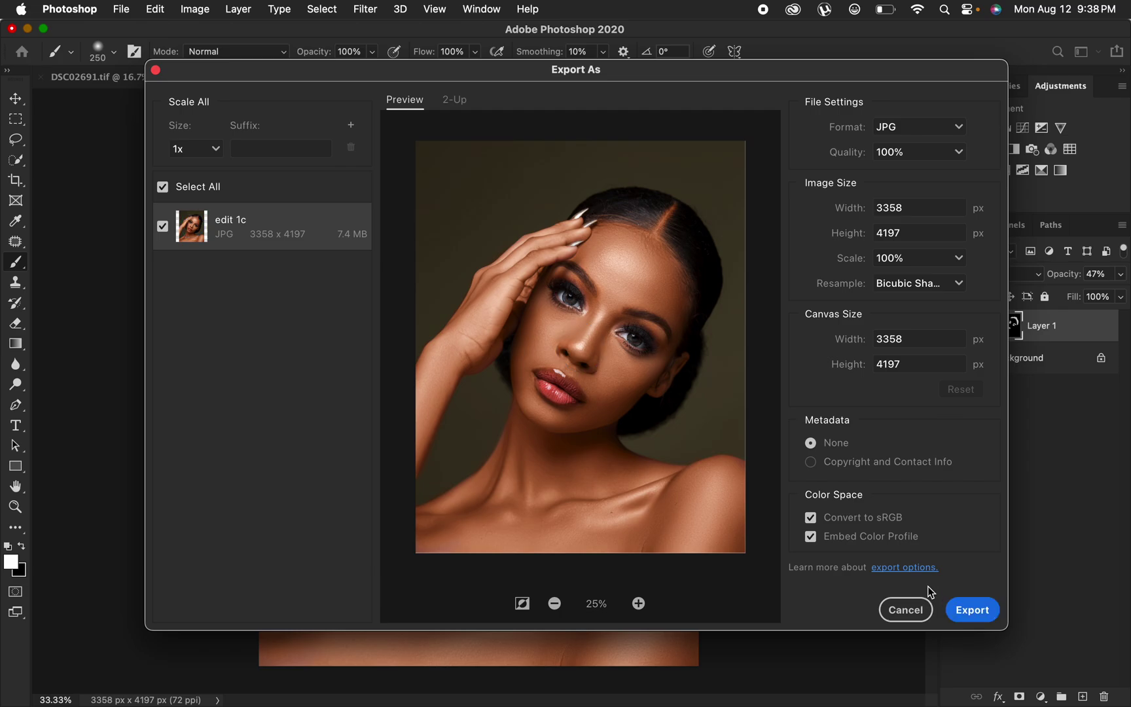
# Cancel the Export As dialog without exporting and open the portrait in Save for Web (Legacy) instead.
pyautogui.click(903, 611)
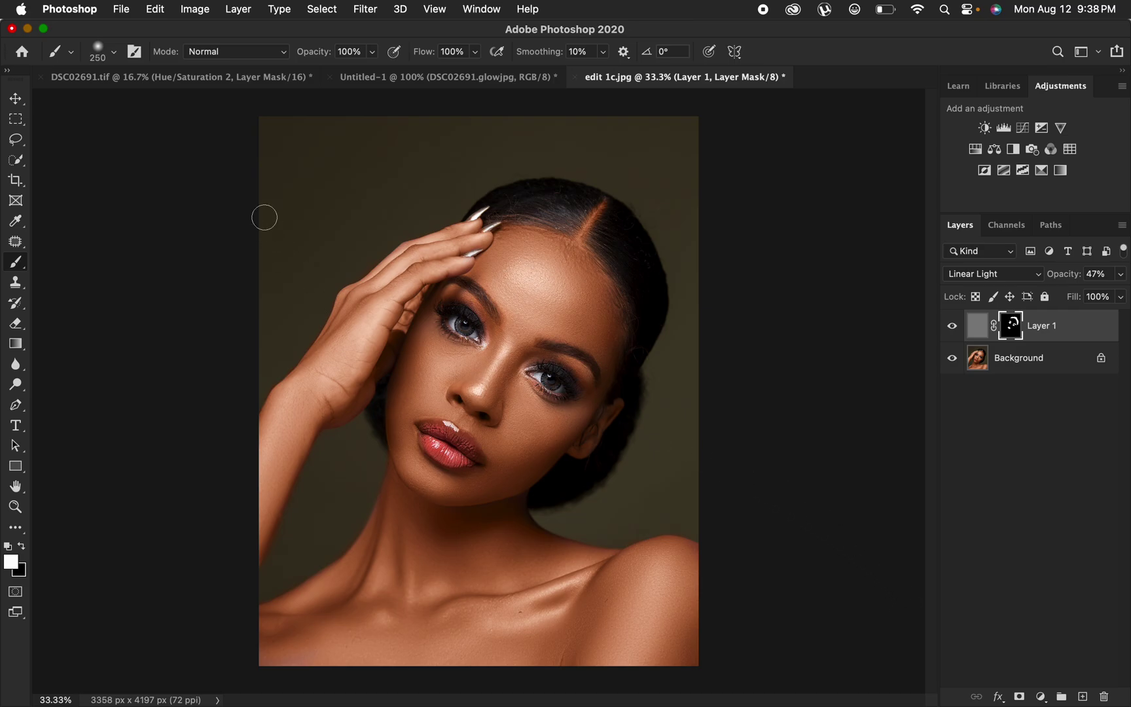
pyautogui.click(121, 9)
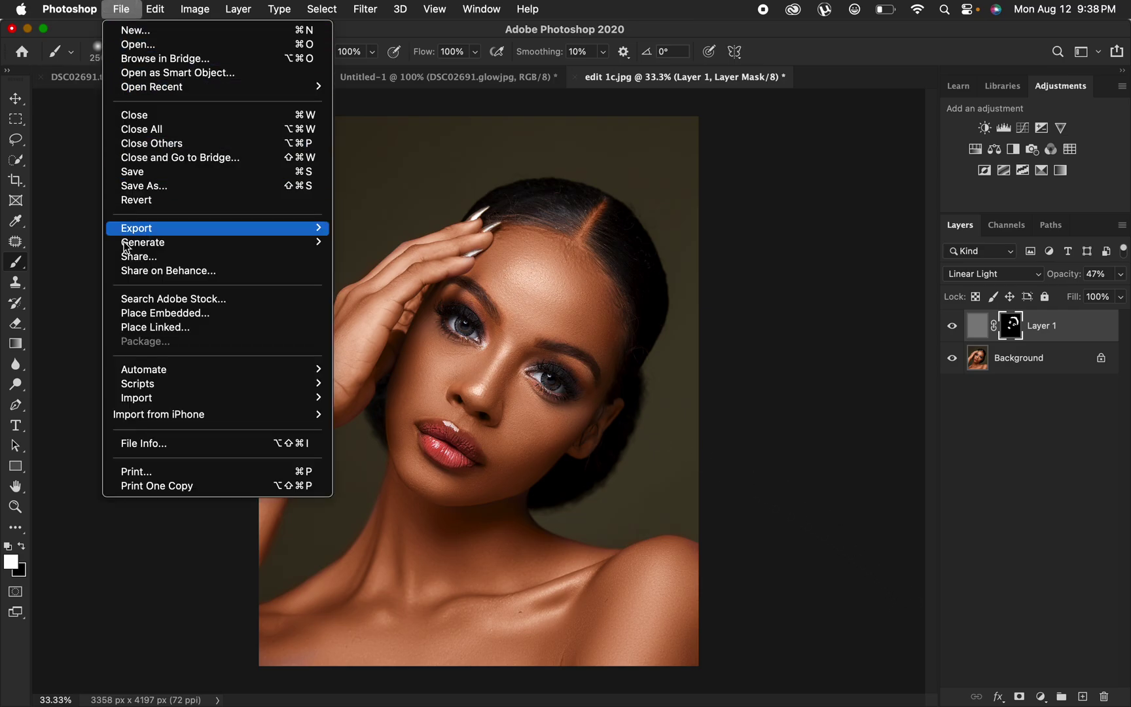
pyautogui.moveTo(193, 229)
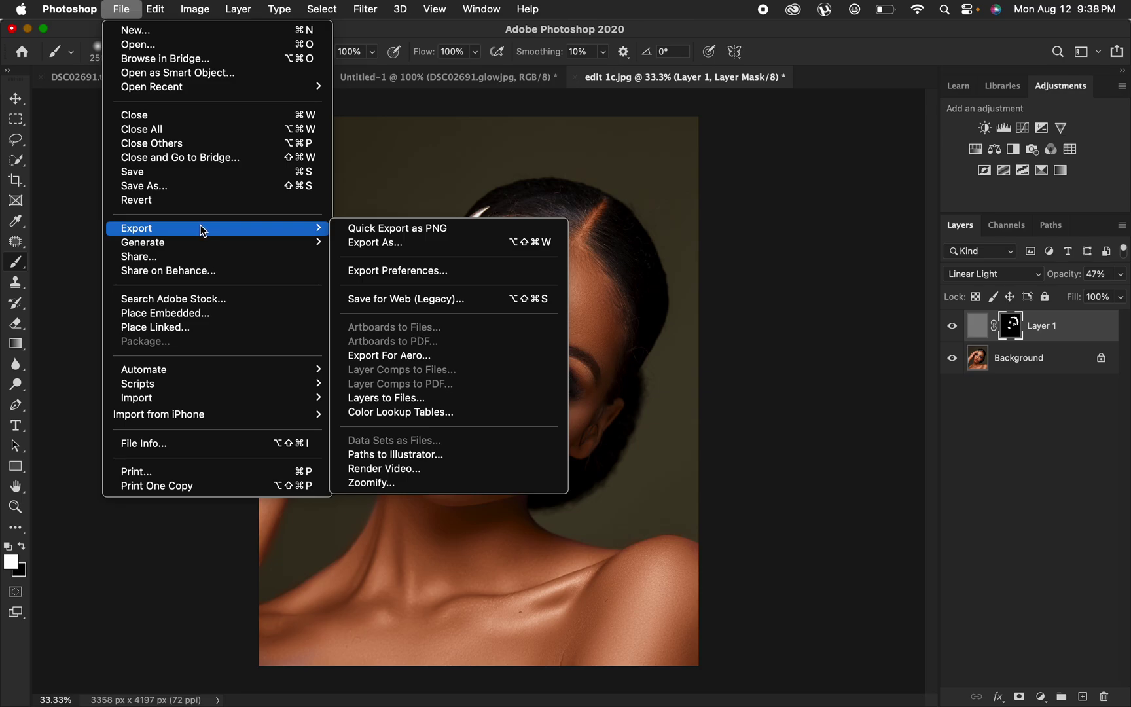
pyautogui.click(411, 299)
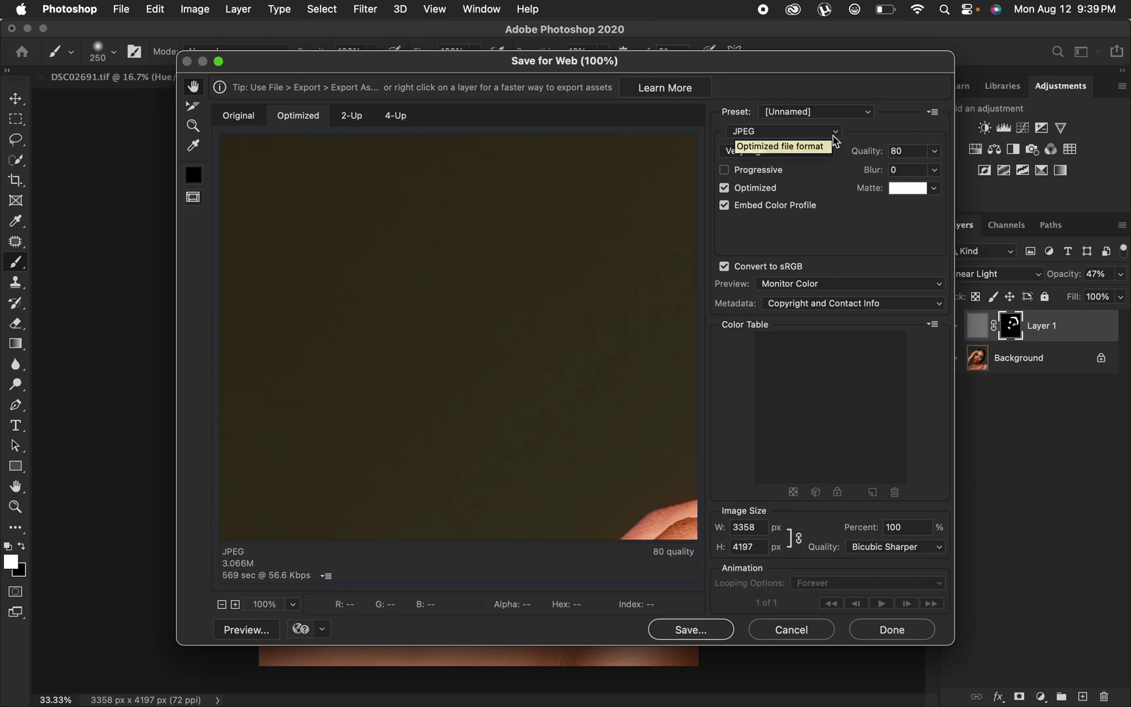
# Set the JPEG quality to 100 with Bicubic Sharper resampling for the web export, and cancel without saving.
pyautogui.click(936, 154)
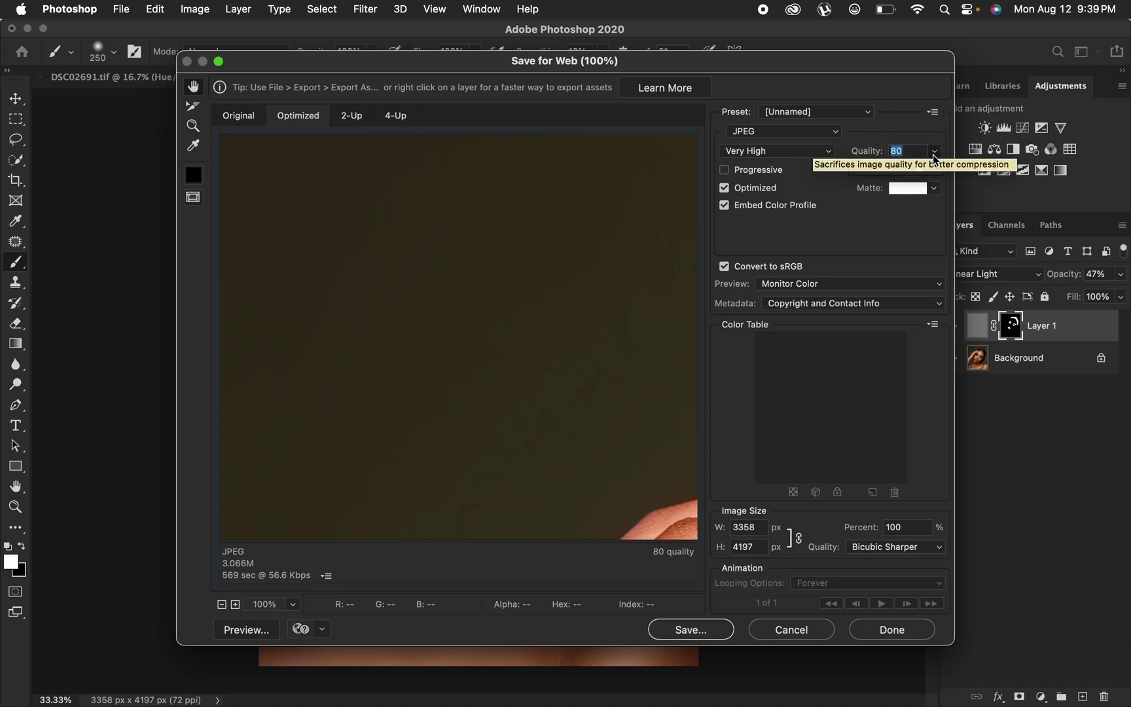
pyautogui.click(933, 154)
pyautogui.moveTo(917, 170); pyautogui.dragTo(936, 169)
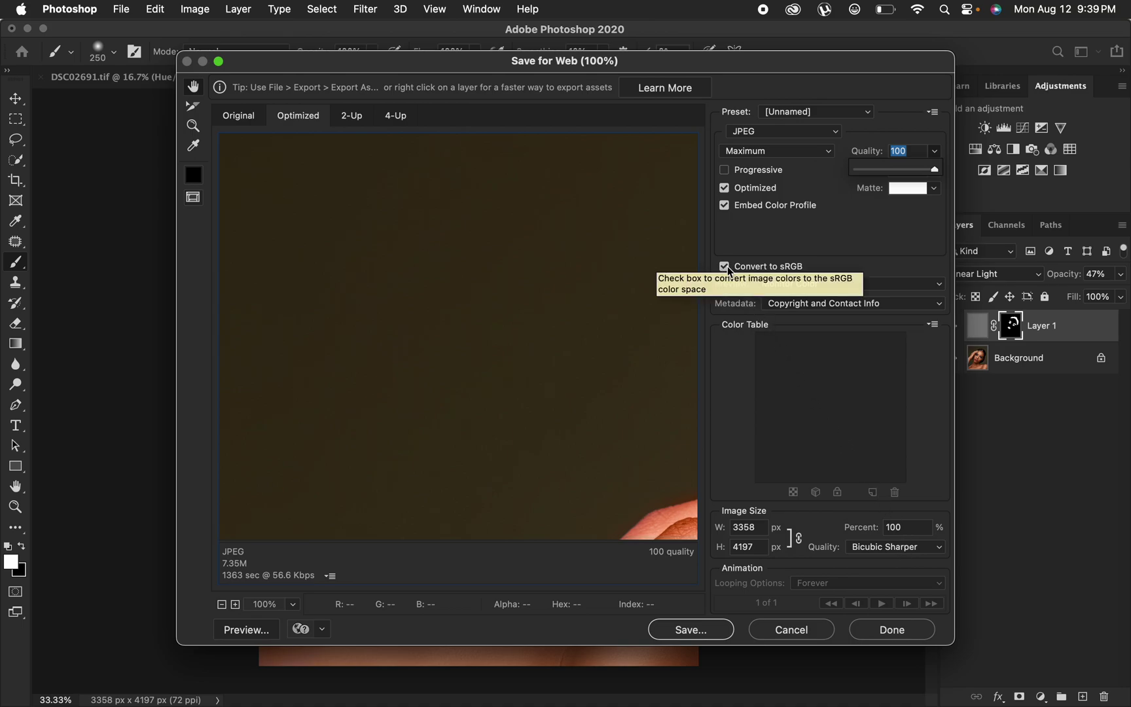
pyautogui.click(925, 554)
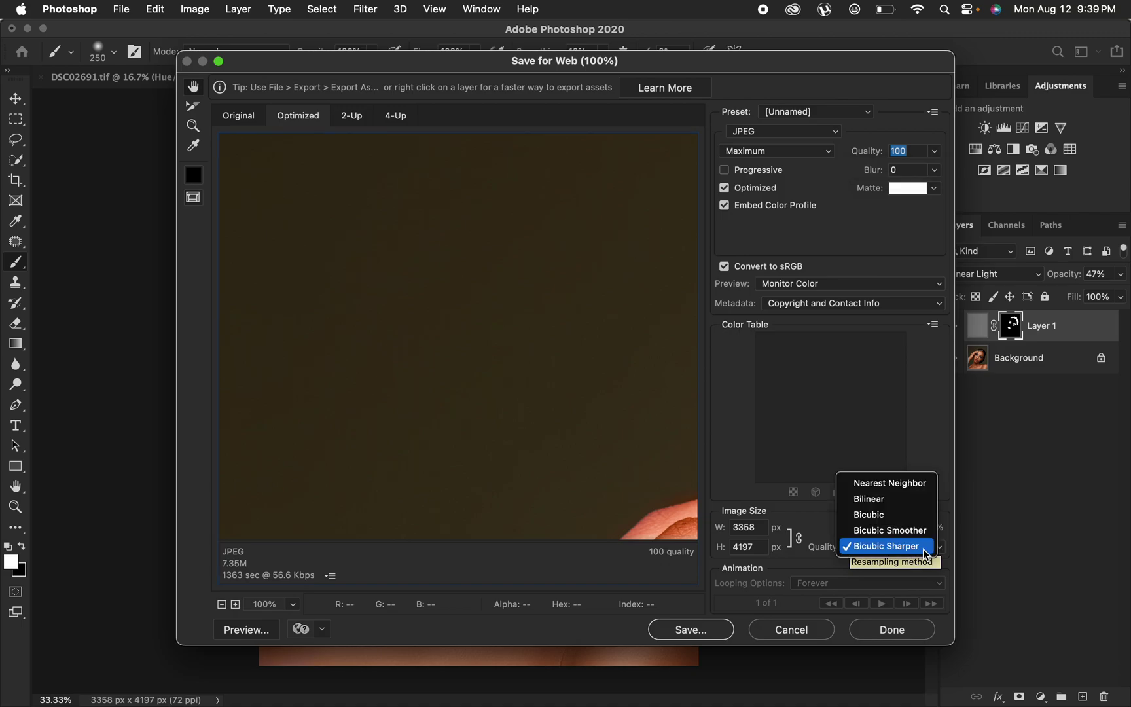
pyautogui.click(922, 549)
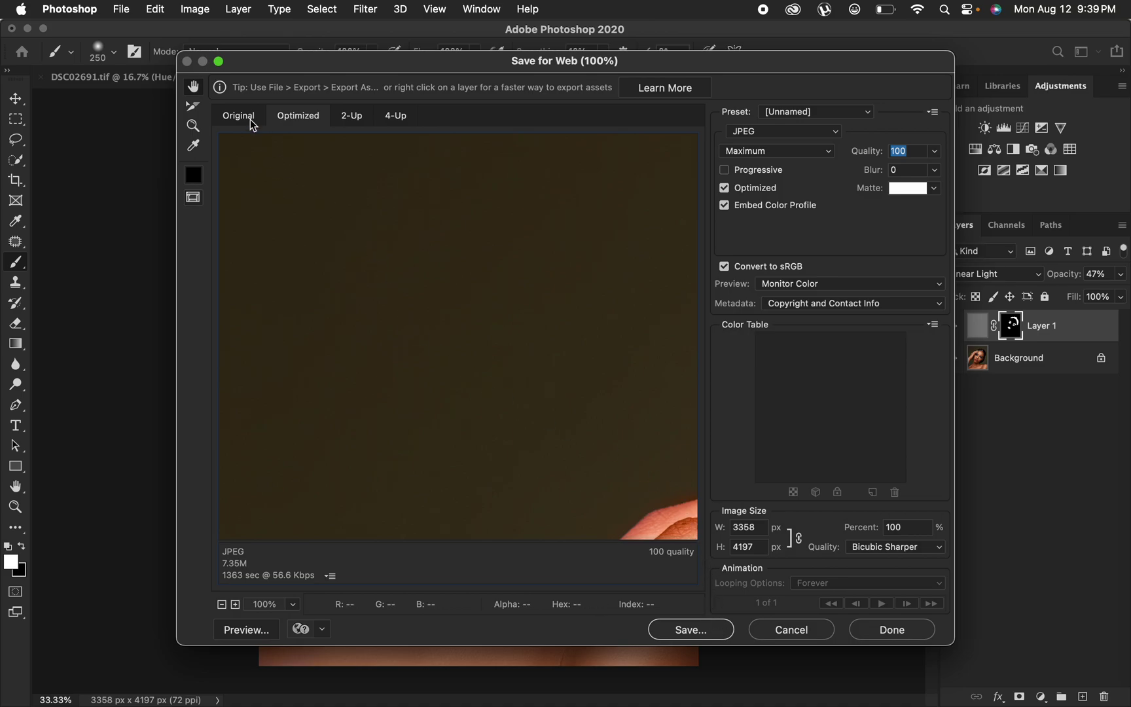
pyautogui.click(792, 629)
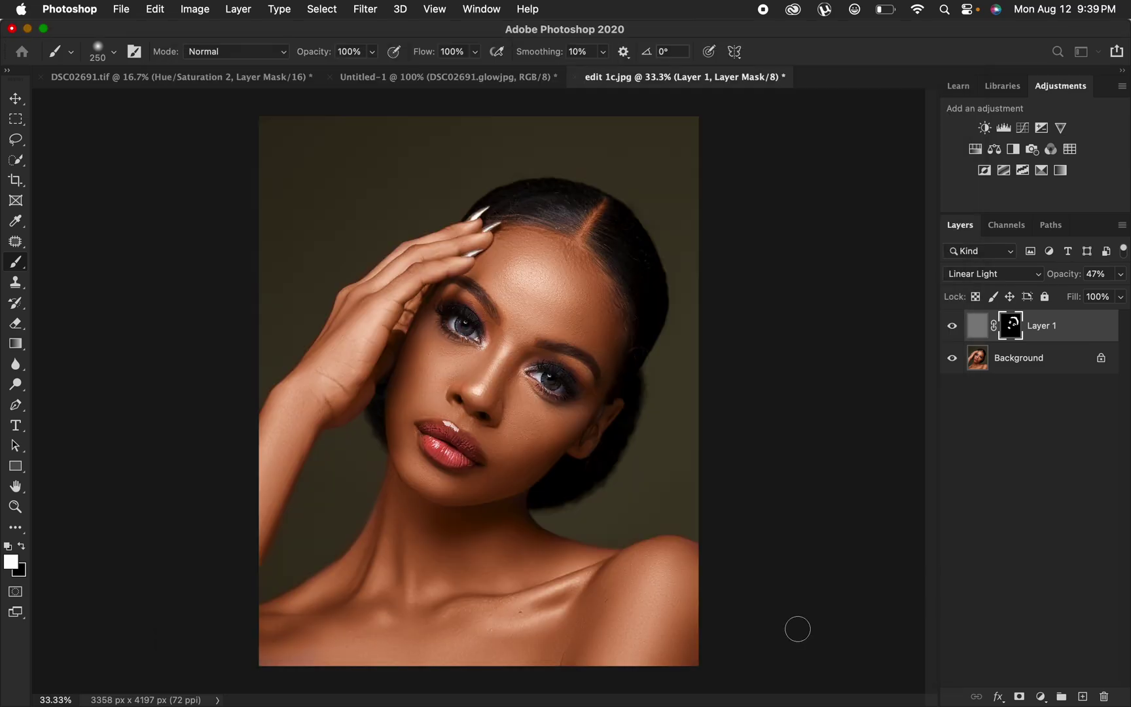